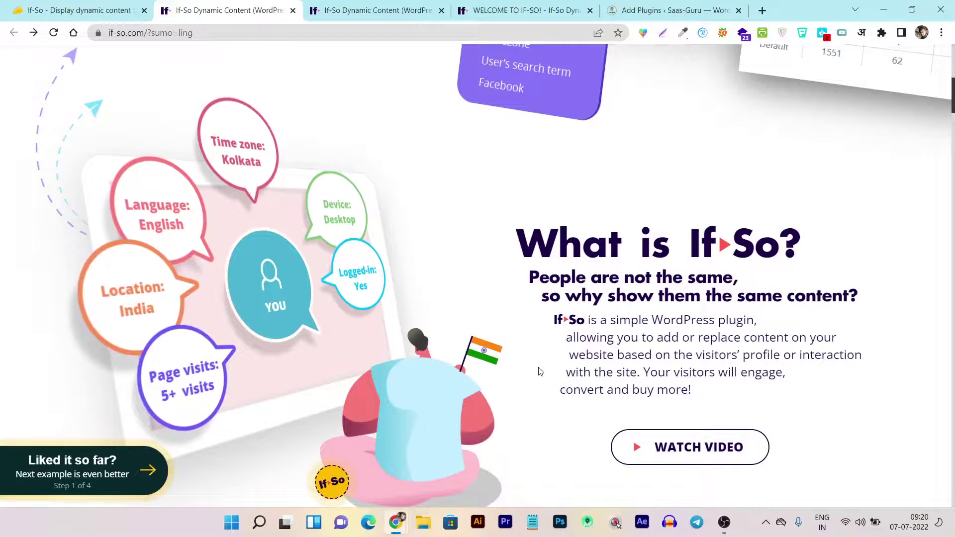
Scroll up and down through the if-so.com homepage sections to review them
{"action": "scroll", "coordinate": [273, 323], "scroll_direction": "up", "scroll_amount": 6}
{"action": "scroll", "coordinate": [273, 321], "scroll_direction": "up", "scroll_amount": 3}
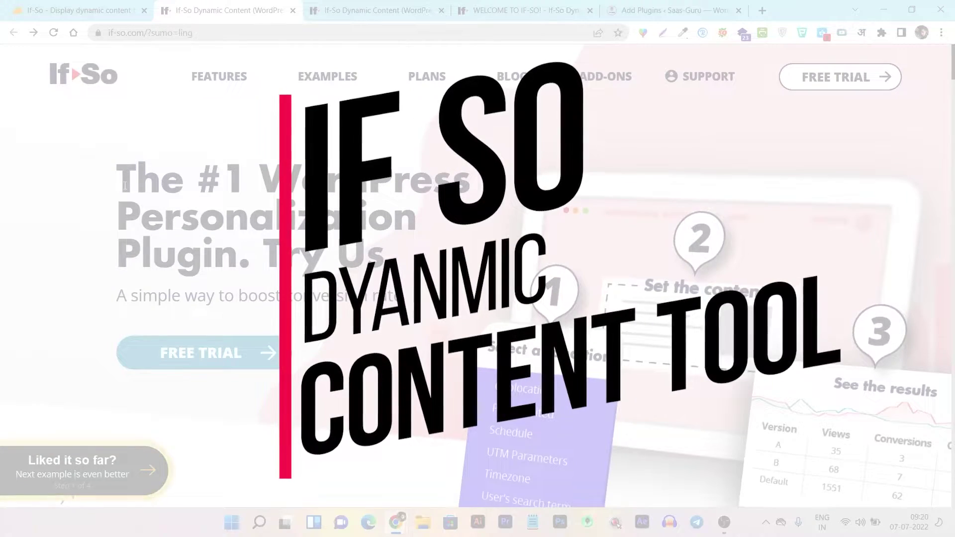
{"action": "scroll", "coordinate": [100, 219], "scroll_direction": "down", "scroll_amount": 9}
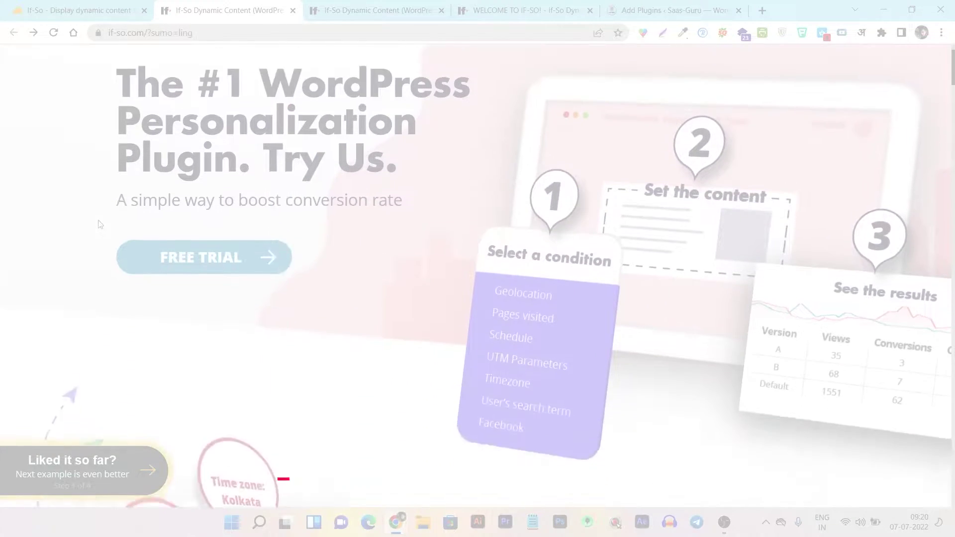
{"action": "scroll", "coordinate": [99, 224], "scroll_direction": "down", "scroll_amount": 18}
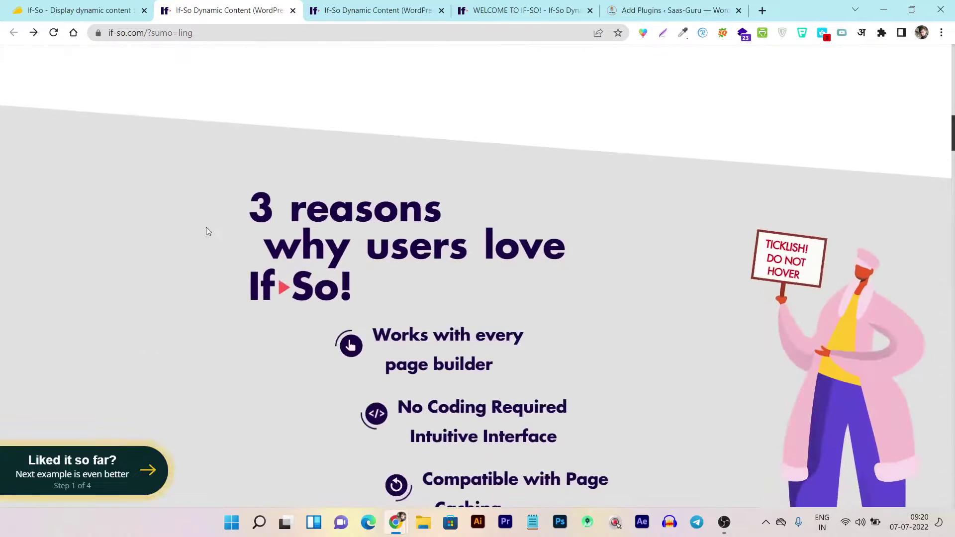
{"action": "scroll", "coordinate": [428, 265], "scroll_direction": "down", "scroll_amount": 5}
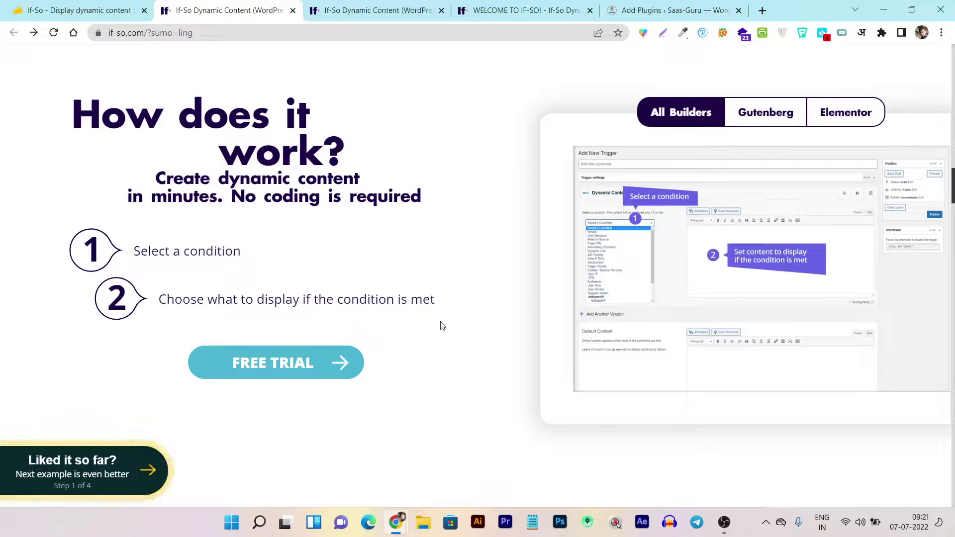
{"action": "scroll", "coordinate": [443, 326], "scroll_direction": "down", "scroll_amount": 7}
{"action": "scroll", "coordinate": [443, 324], "scroll_direction": "down", "scroll_amount": 15}
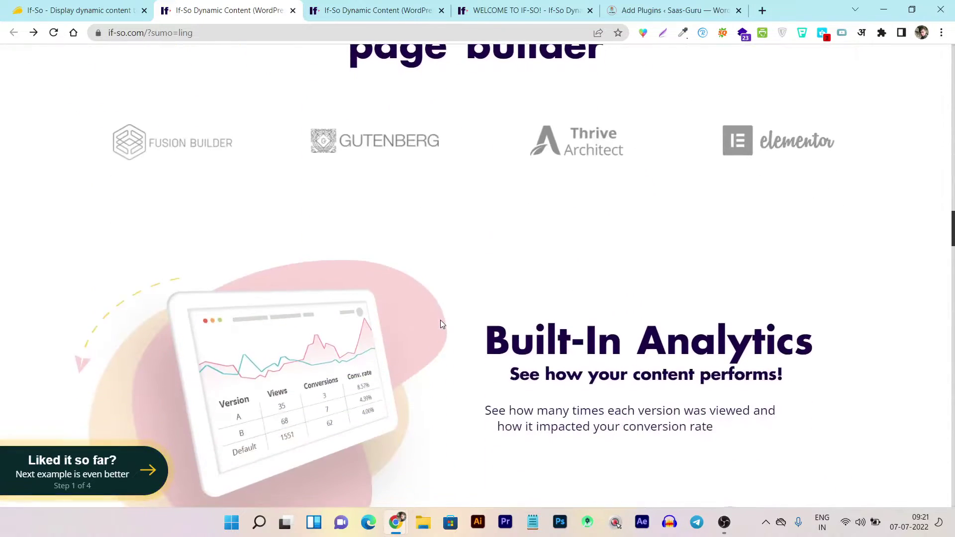
{"action": "scroll", "coordinate": [442, 325], "scroll_direction": "up", "scroll_amount": 20}
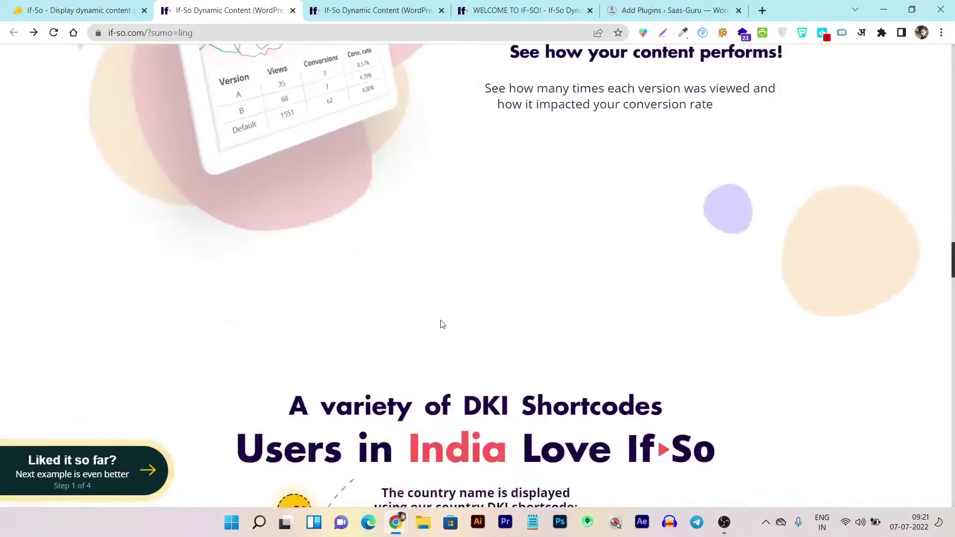
{"action": "scroll", "coordinate": [443, 325], "scroll_direction": "up", "scroll_amount": 15}
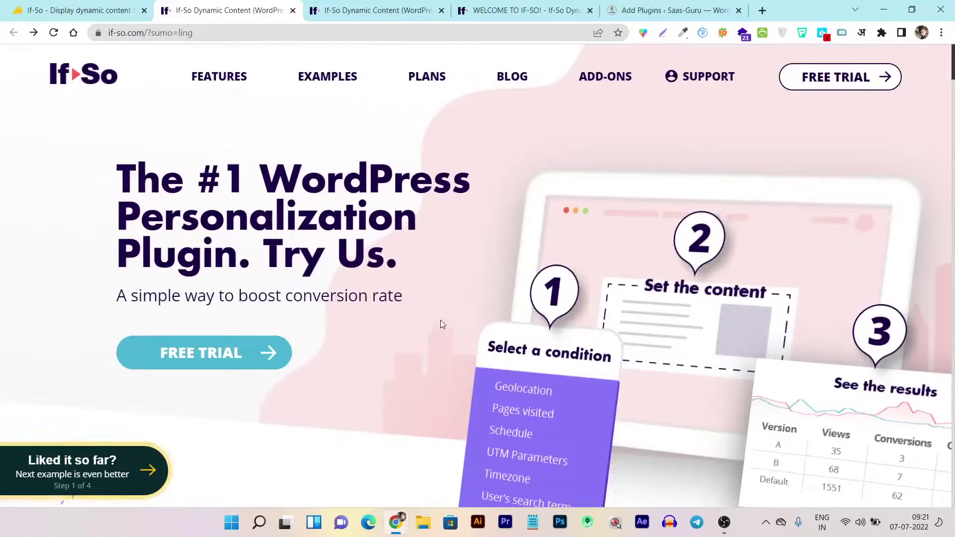
{"action": "scroll", "coordinate": [442, 325], "scroll_direction": "down", "scroll_amount": 3}
{"action": "scroll", "coordinate": [442, 324], "scroll_direction": "down", "scroll_amount": 2}
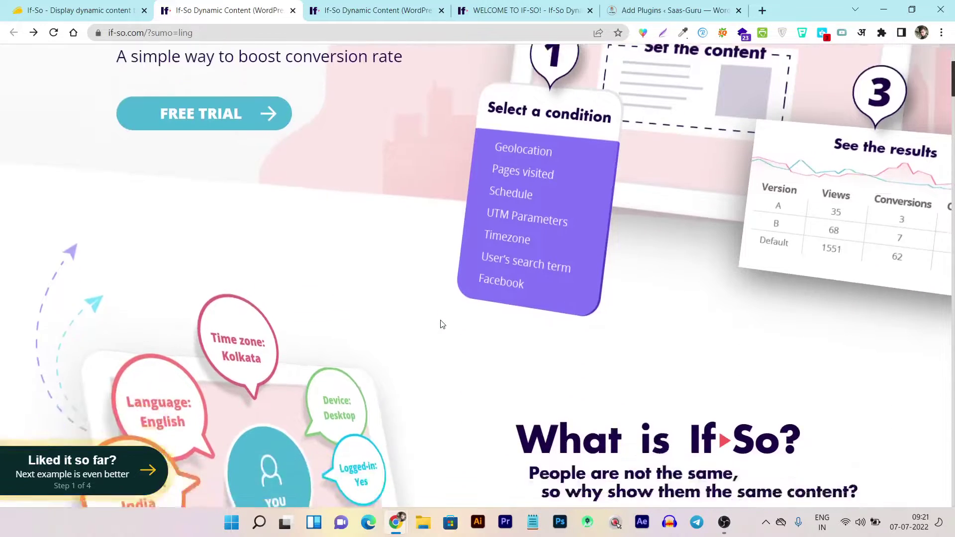
{"action": "scroll", "coordinate": [440, 320], "scroll_direction": "up", "scroll_amount": 5}
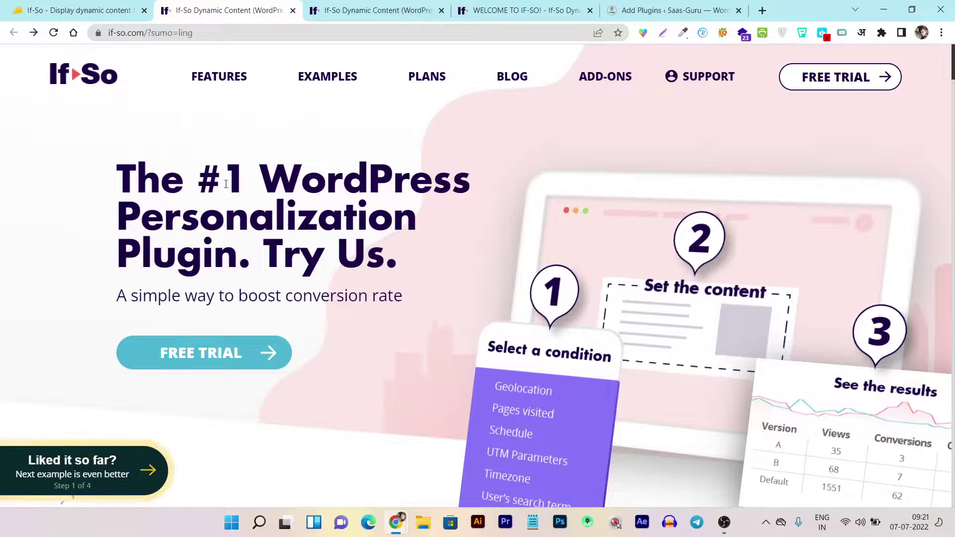
{"action": "scroll", "coordinate": [430, 213], "scroll_direction": "down", "scroll_amount": 3}
{"action": "scroll", "coordinate": [430, 209], "scroll_direction": "down", "scroll_amount": 10}
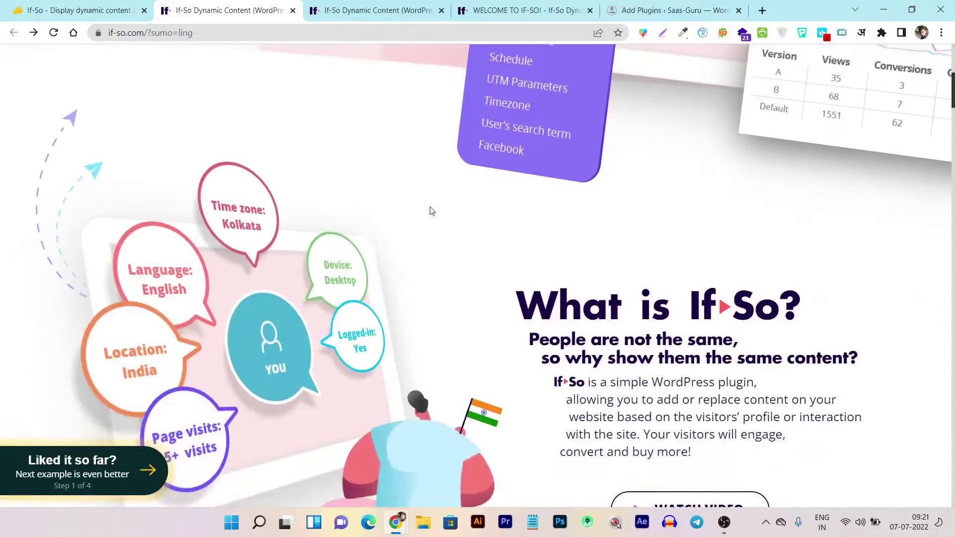
{"action": "scroll", "coordinate": [431, 211], "scroll_direction": "down", "scroll_amount": 15}
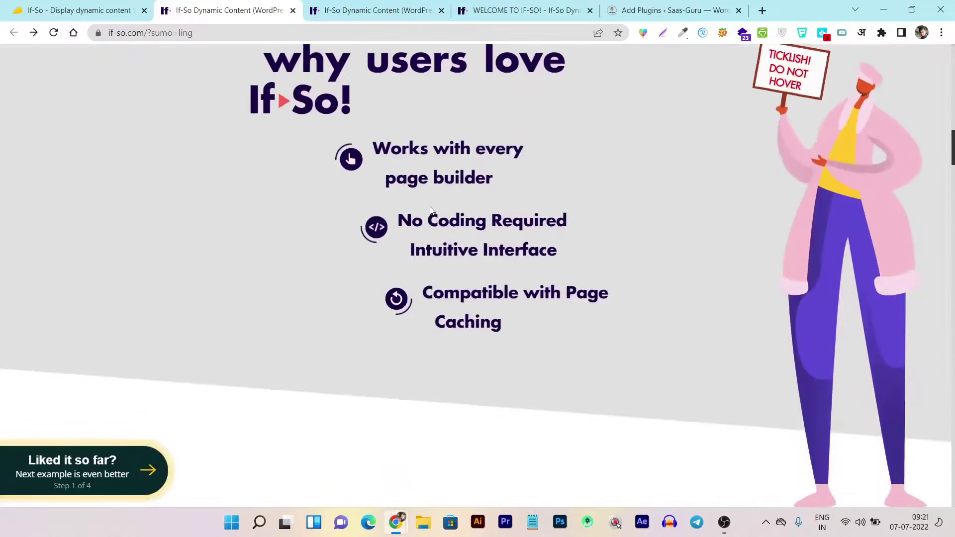
{"action": "scroll", "coordinate": [431, 211], "scroll_direction": "down", "scroll_amount": 12}
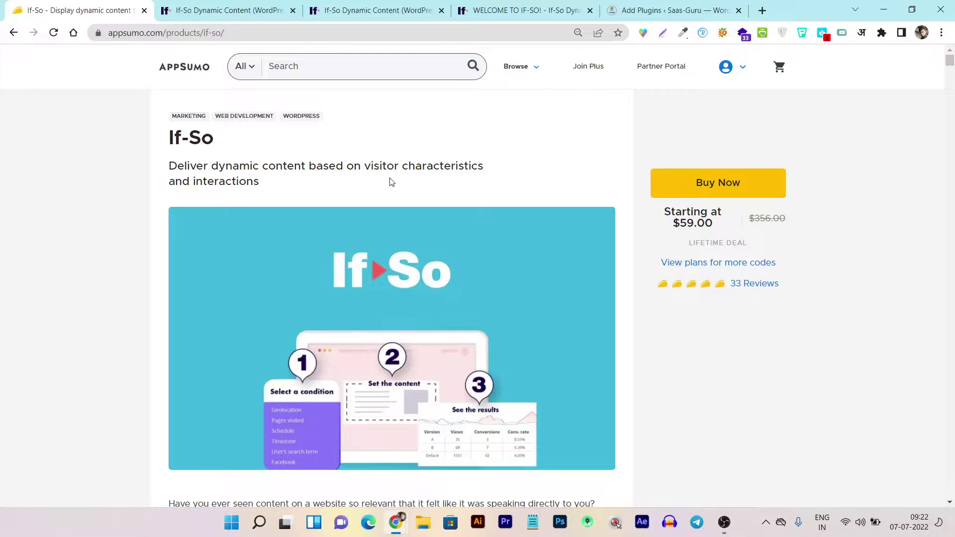
{"action": "scroll", "coordinate": [368, 224], "scroll_direction": "down", "scroll_amount": 3}
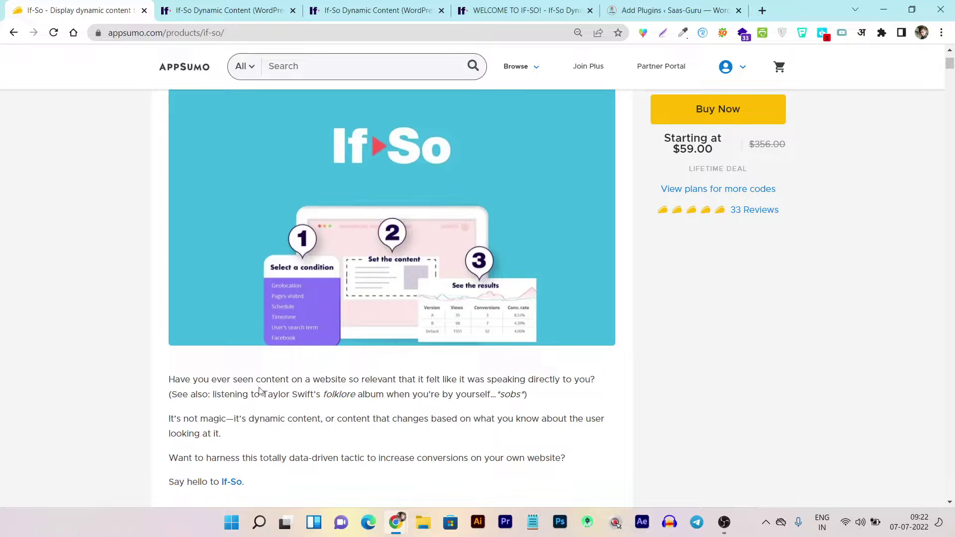
{"action": "scroll", "coordinate": [348, 324], "scroll_direction": "up", "scroll_amount": 2}
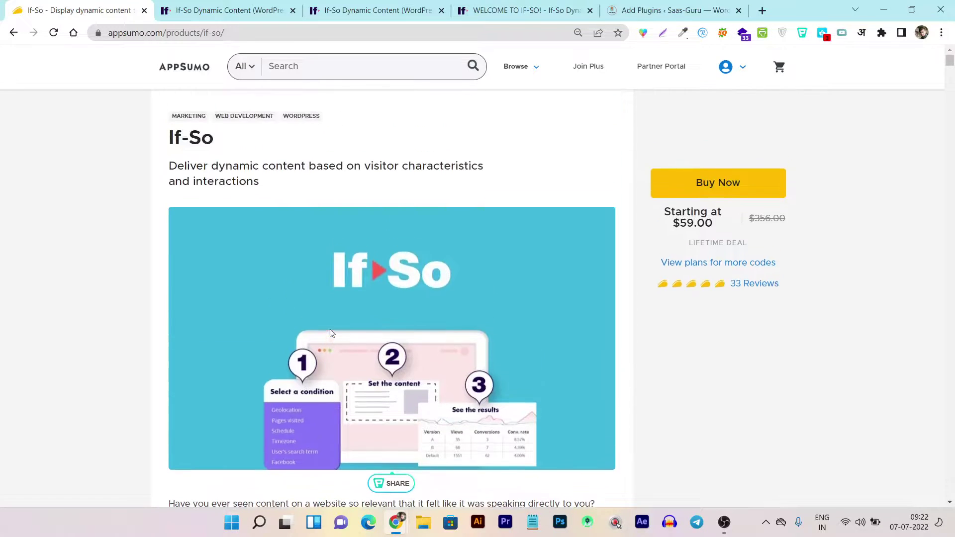
{"action": "scroll", "coordinate": [368, 316], "scroll_direction": "down", "scroll_amount": 3}
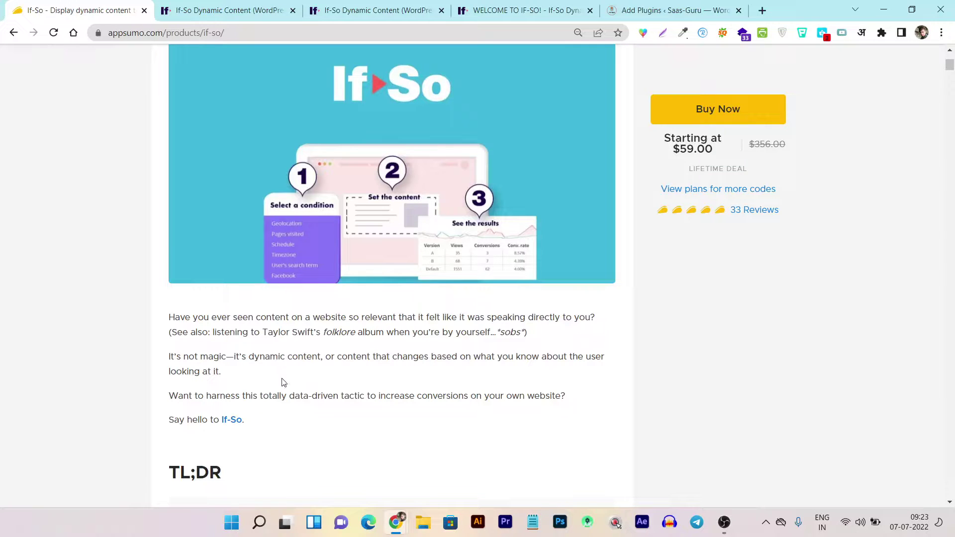
{"action": "scroll", "coordinate": [373, 353], "scroll_direction": "down", "scroll_amount": 5}
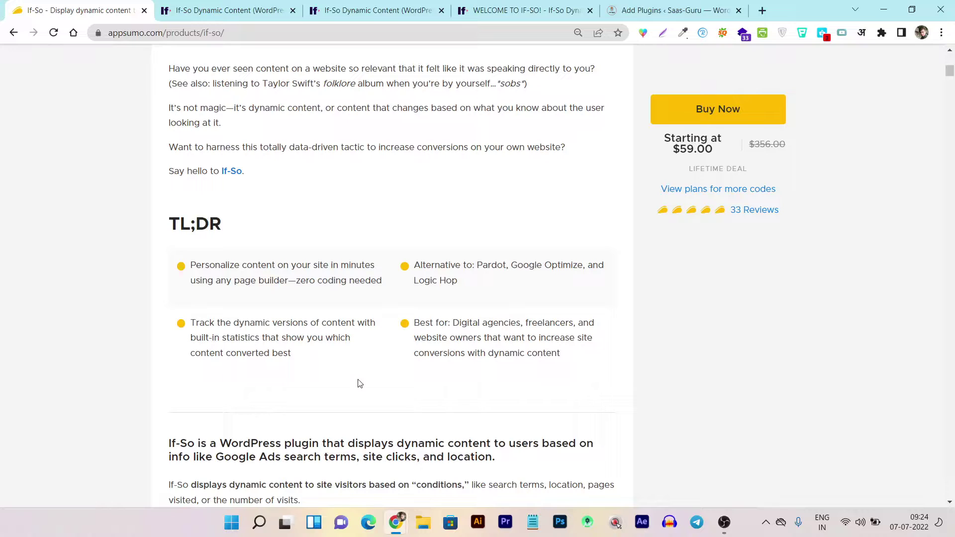
{"action": "scroll", "coordinate": [356, 384], "scroll_direction": "down", "scroll_amount": 2}
{"action": "scroll", "coordinate": [208, 355], "scroll_direction": "down", "scroll_amount": 6}
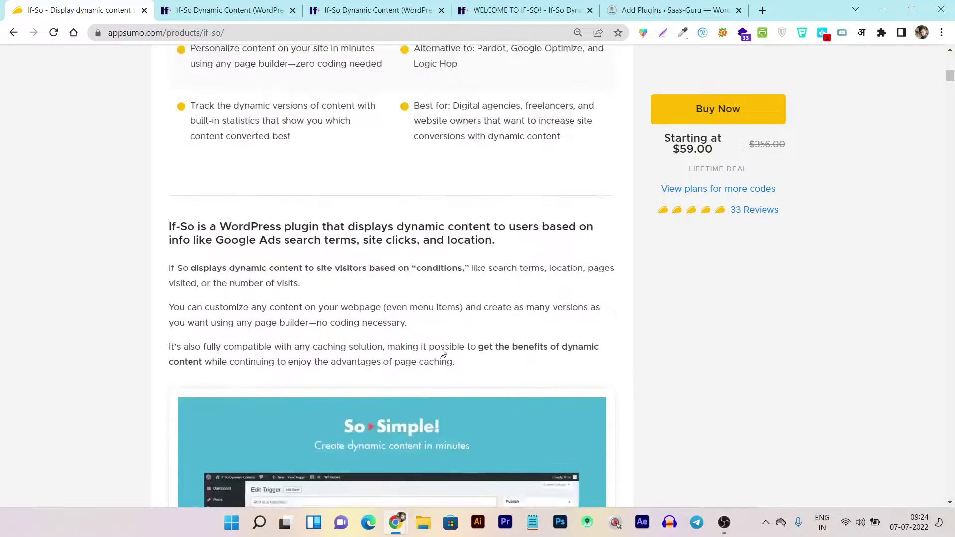
{"action": "scroll", "coordinate": [299, 345], "scroll_direction": "down", "scroll_amount": 1}
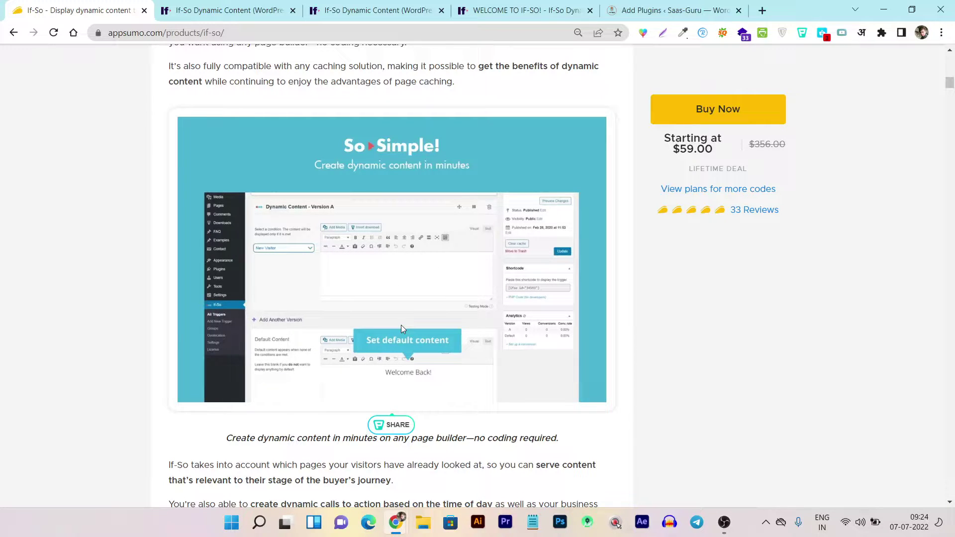
{"action": "scroll", "coordinate": [593, 326], "scroll_direction": "down", "scroll_amount": 3}
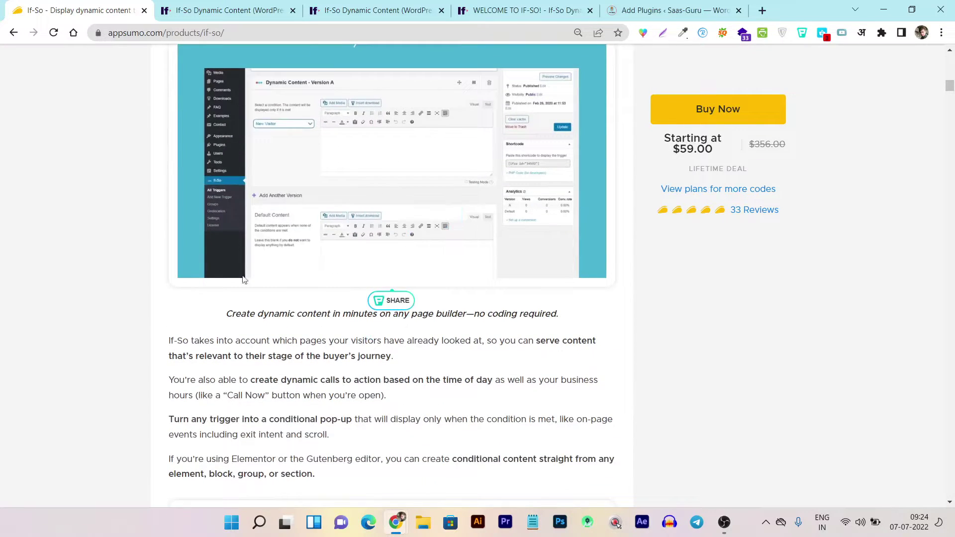
{"action": "scroll", "coordinate": [592, 326], "scroll_direction": "down", "scroll_amount": 1}
{"action": "scroll", "coordinate": [592, 325], "scroll_direction": "down", "scroll_amount": 11}
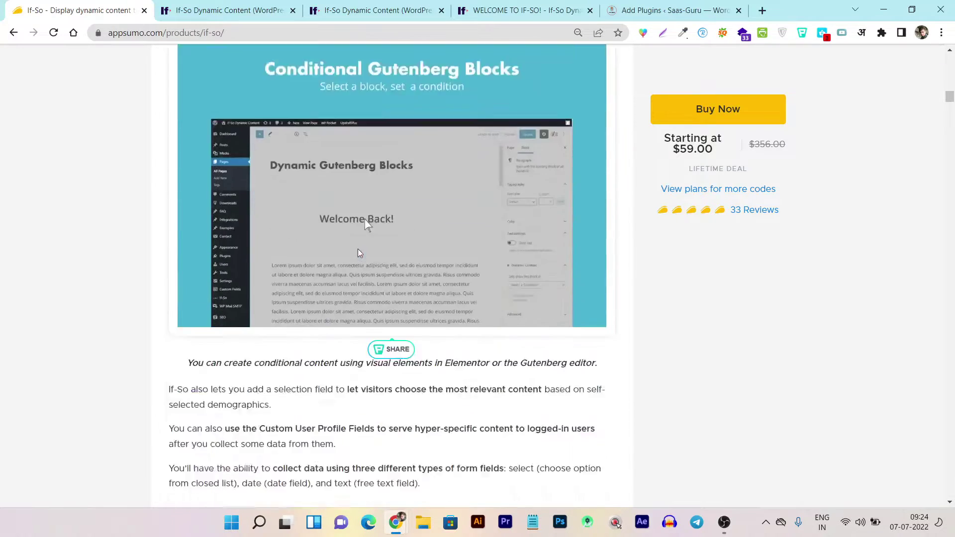
{"action": "scroll", "coordinate": [359, 227], "scroll_direction": "up", "scroll_amount": 2}
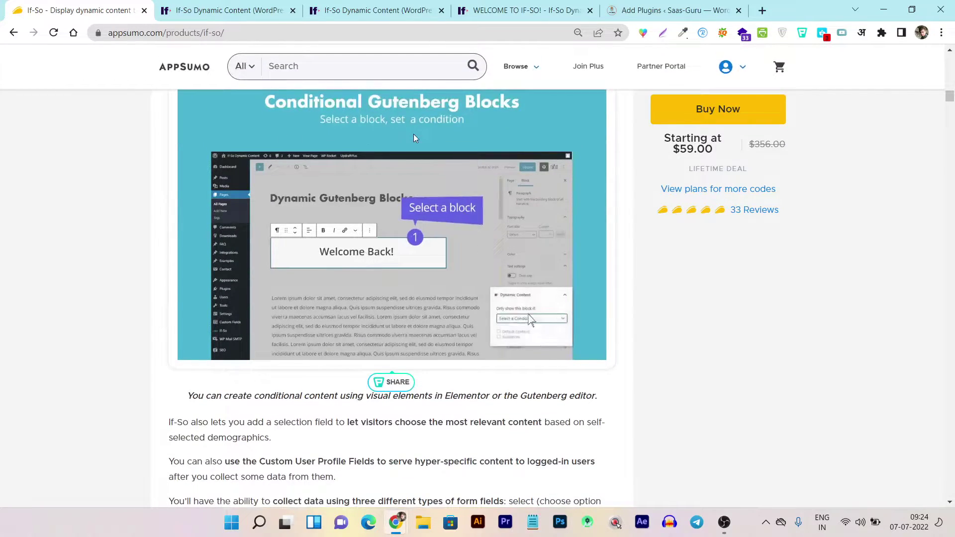
{"action": "scroll", "coordinate": [351, 248], "scroll_direction": "down", "scroll_amount": 8}
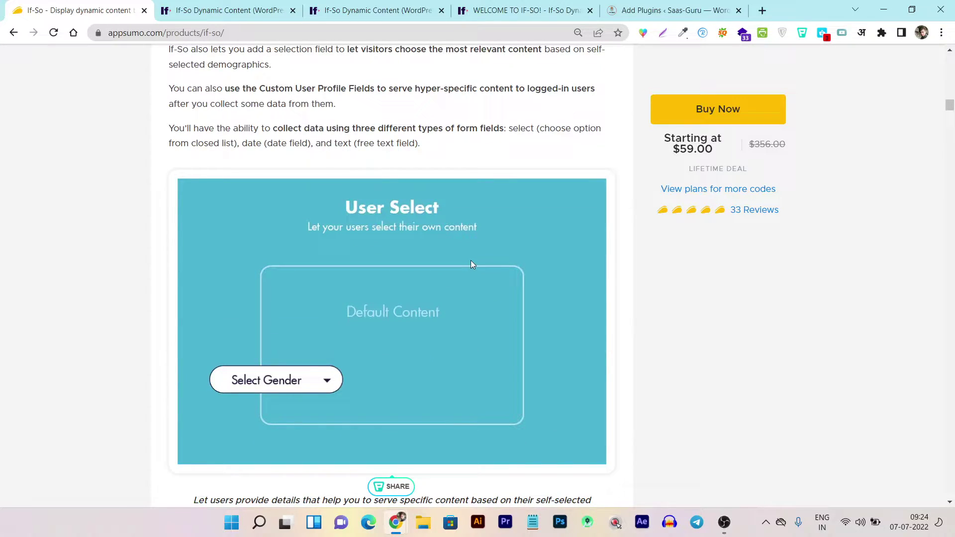
{"action": "scroll", "coordinate": [473, 264], "scroll_direction": "down", "scroll_amount": 15}
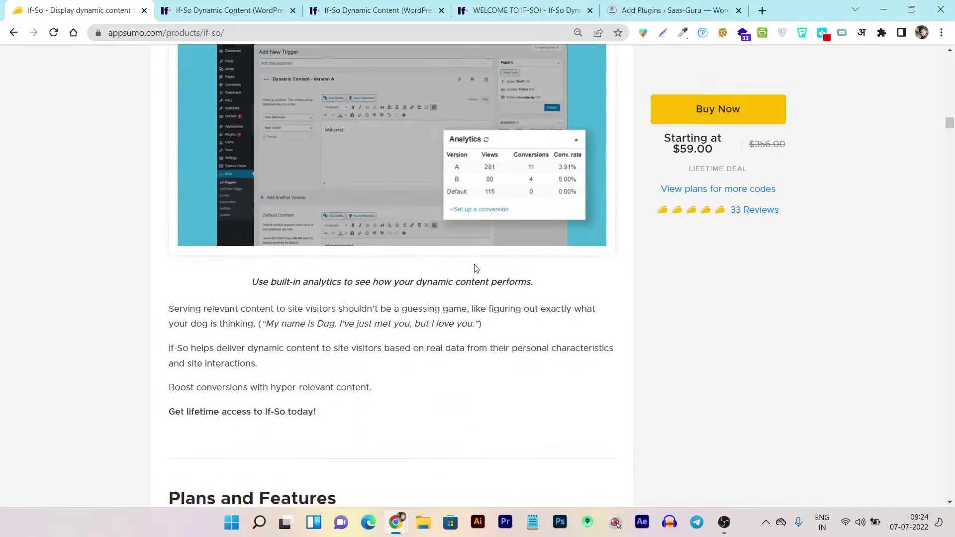
{"action": "scroll", "coordinate": [475, 269], "scroll_direction": "down", "scroll_amount": 14}
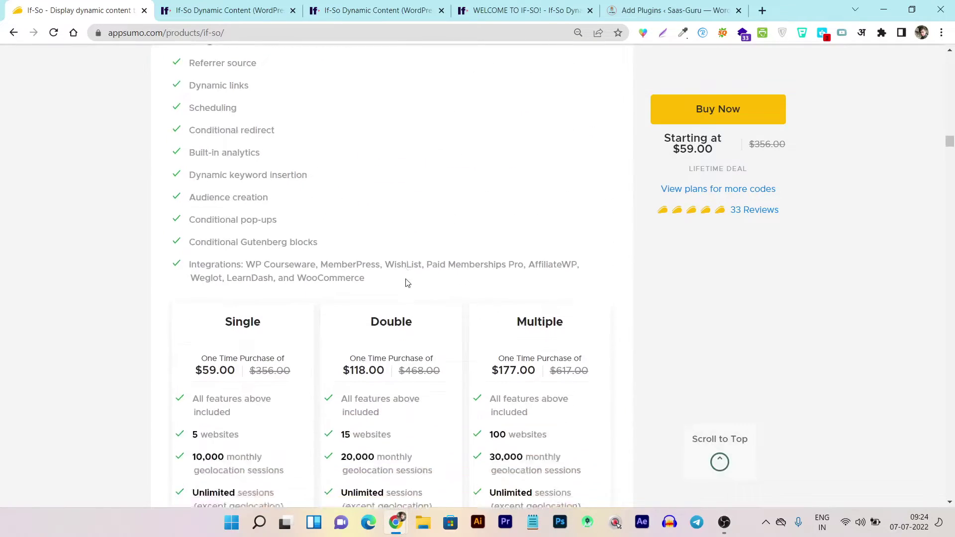
{"action": "scroll", "coordinate": [407, 283], "scroll_direction": "down", "scroll_amount": 2}
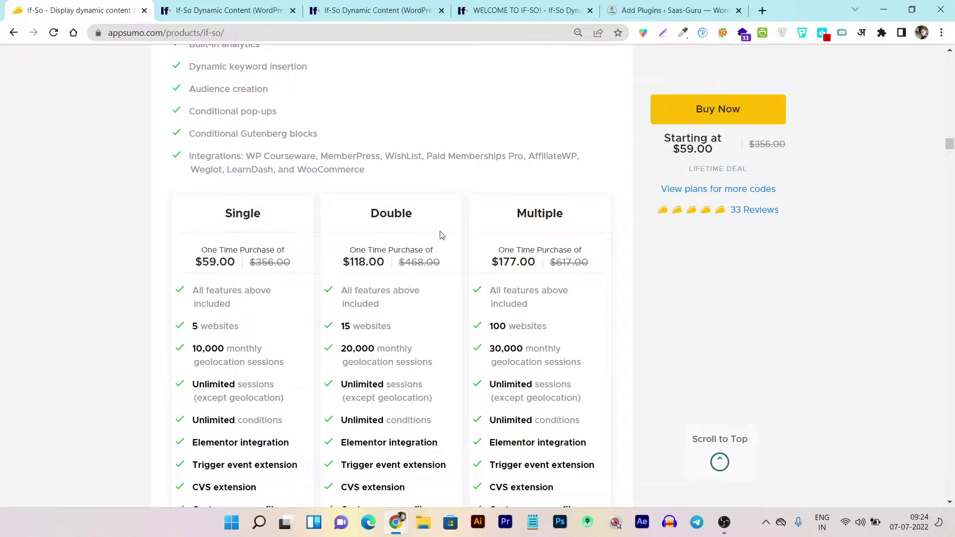
{"action": "scroll", "coordinate": [316, 238], "scroll_direction": "down", "scroll_amount": 2}
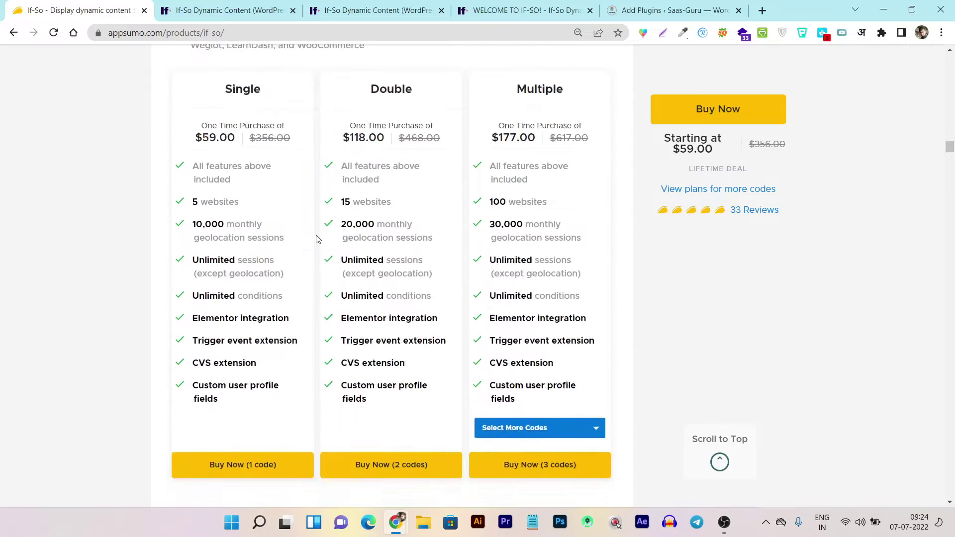
{"action": "scroll", "coordinate": [317, 239], "scroll_direction": "up", "scroll_amount": 2}
{"action": "scroll", "coordinate": [230, 235], "scroll_direction": "down", "scroll_amount": 1}
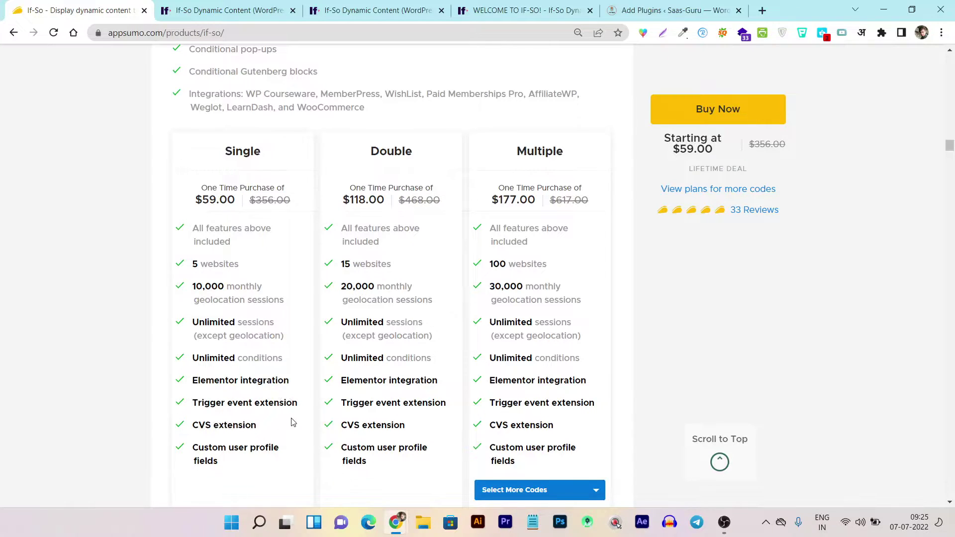
{"action": "scroll", "coordinate": [293, 422], "scroll_direction": "down", "scroll_amount": 2}
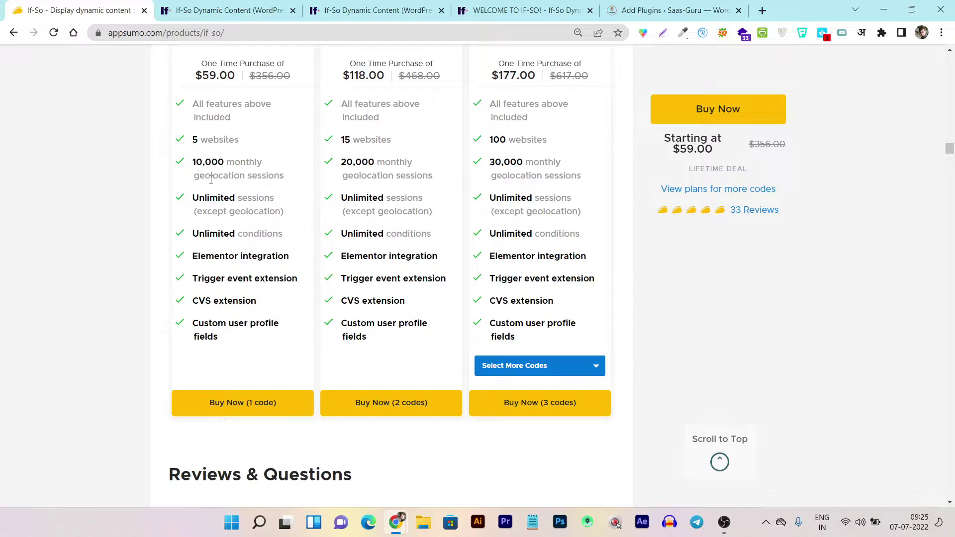
{"action": "scroll", "coordinate": [420, 171], "scroll_direction": "up", "scroll_amount": 1}
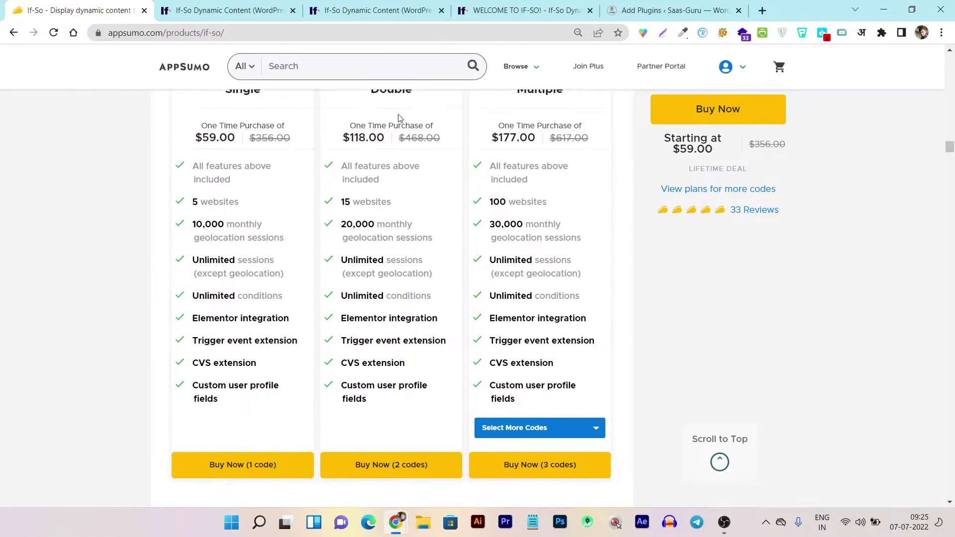
{"action": "scroll", "coordinate": [371, 268], "scroll_direction": "up", "scroll_amount": 1}
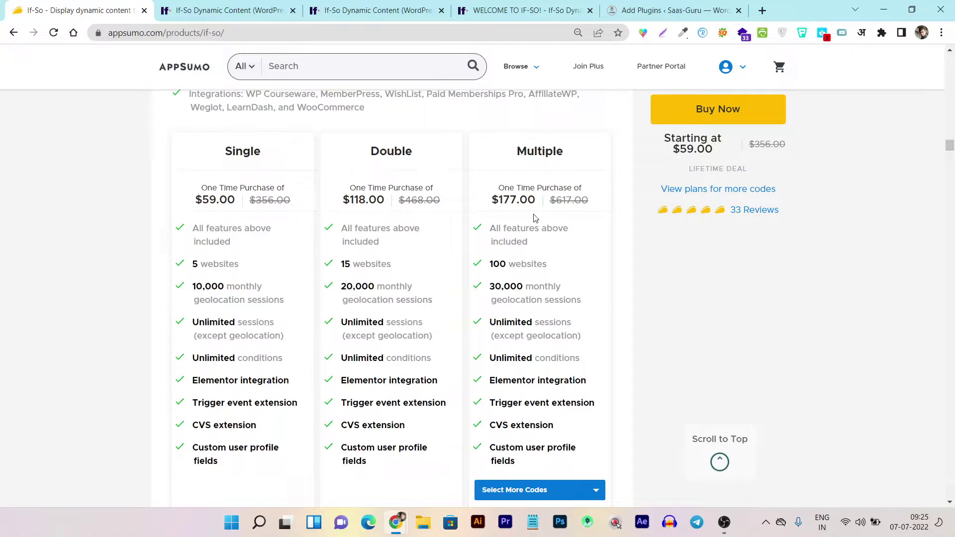
{"action": "scroll", "coordinate": [533, 253], "scroll_direction": "down", "scroll_amount": 3}
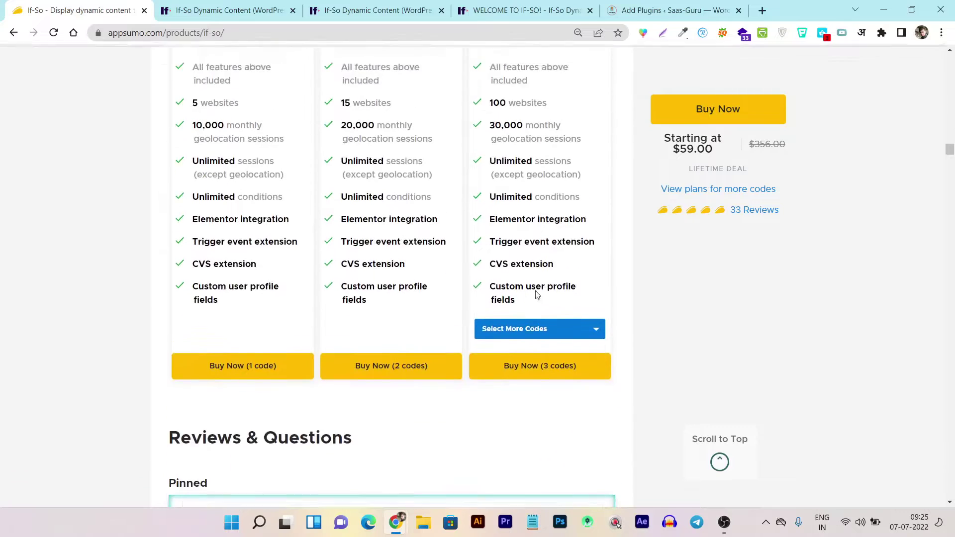
{"action": "scroll", "coordinate": [528, 322], "scroll_direction": "up", "scroll_amount": 3}
{"action": "scroll", "coordinate": [530, 284], "scroll_direction": "down", "scroll_amount": 2}
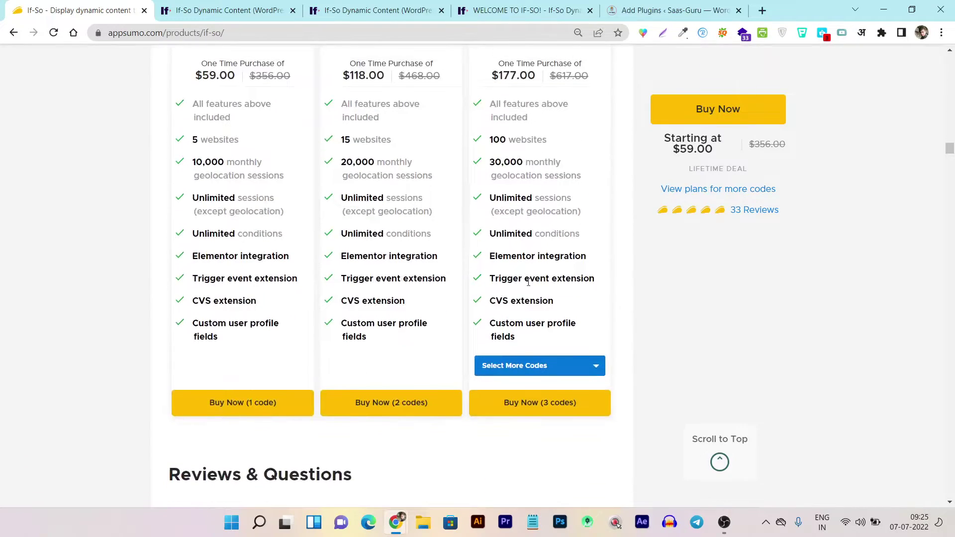
{"action": "scroll", "coordinate": [529, 281], "scroll_direction": "up", "scroll_amount": 3}
{"action": "scroll", "coordinate": [529, 282], "scroll_direction": "up", "scroll_amount": 10}
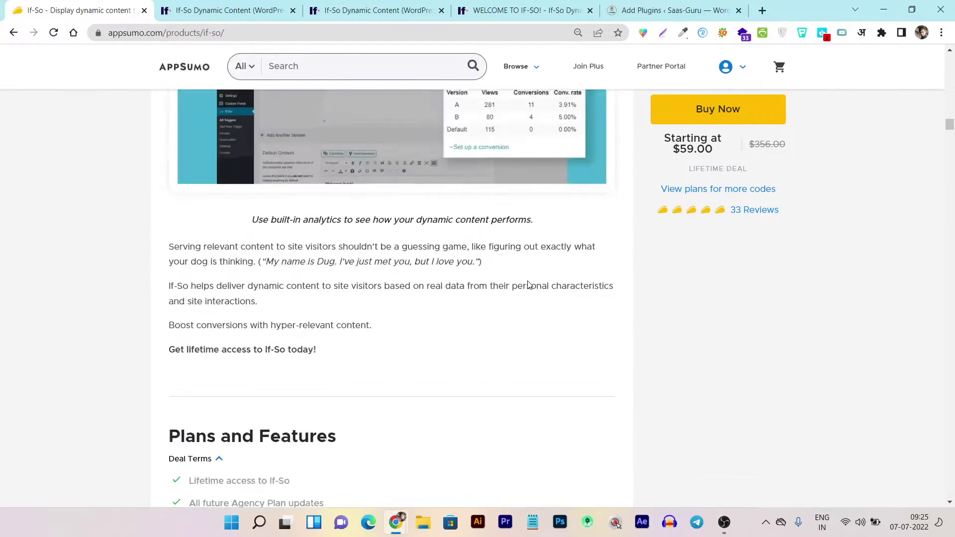
{"action": "scroll", "coordinate": [528, 285], "scroll_direction": "up", "scroll_amount": 15}
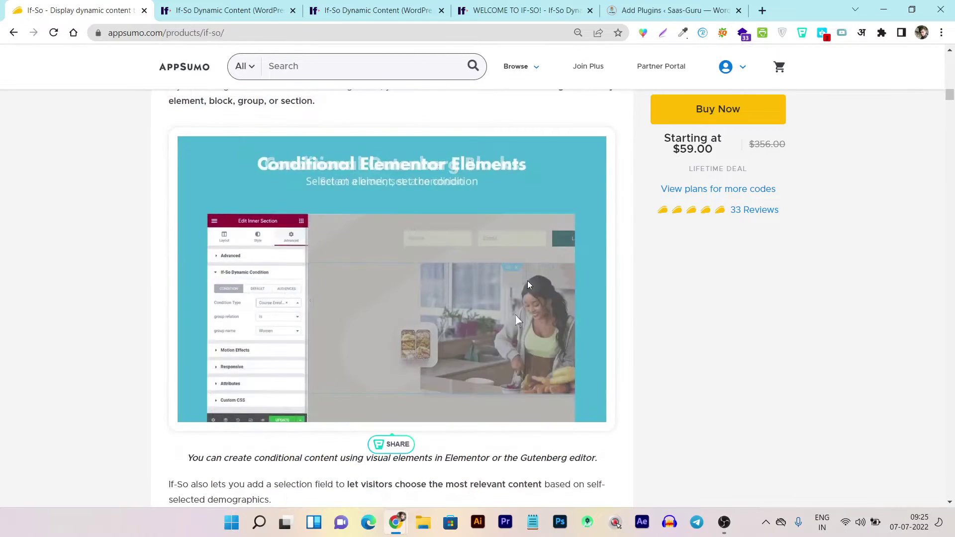
{"action": "scroll", "coordinate": [528, 284], "scroll_direction": "up", "scroll_amount": 8}
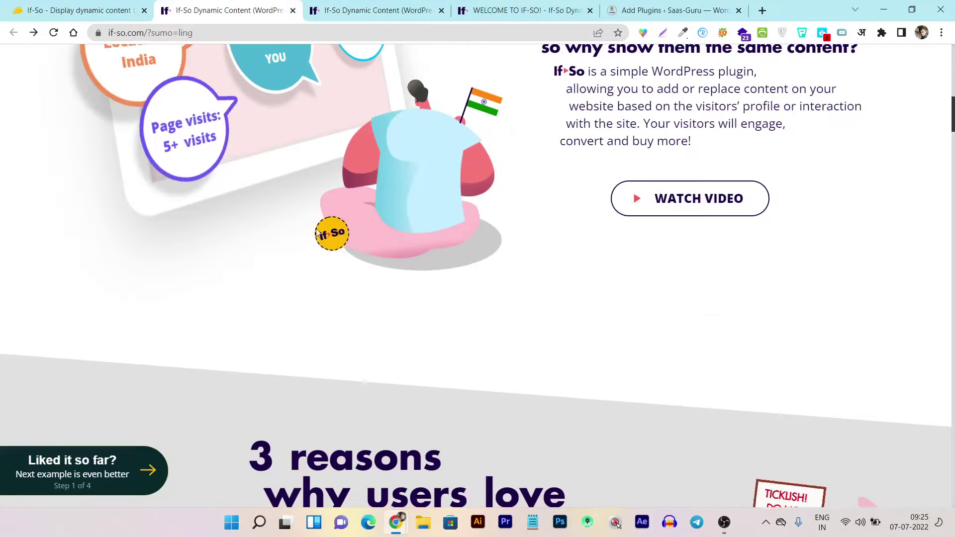
Move from the if-so.com tab to the Welcome to If-So page with the new license key
{"action": "left_click", "coordinate": [229, 9]}
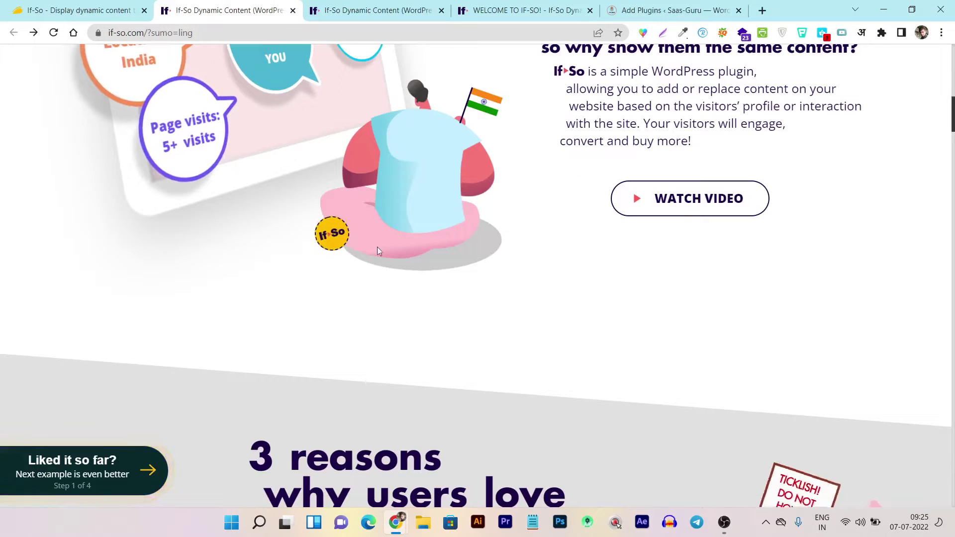
{"action": "scroll", "coordinate": [377, 247], "scroll_direction": "up", "scroll_amount": 7}
{"action": "key", "text": "ctrl+Tab"}
{"action": "key", "text": "ctrl+Tab"}
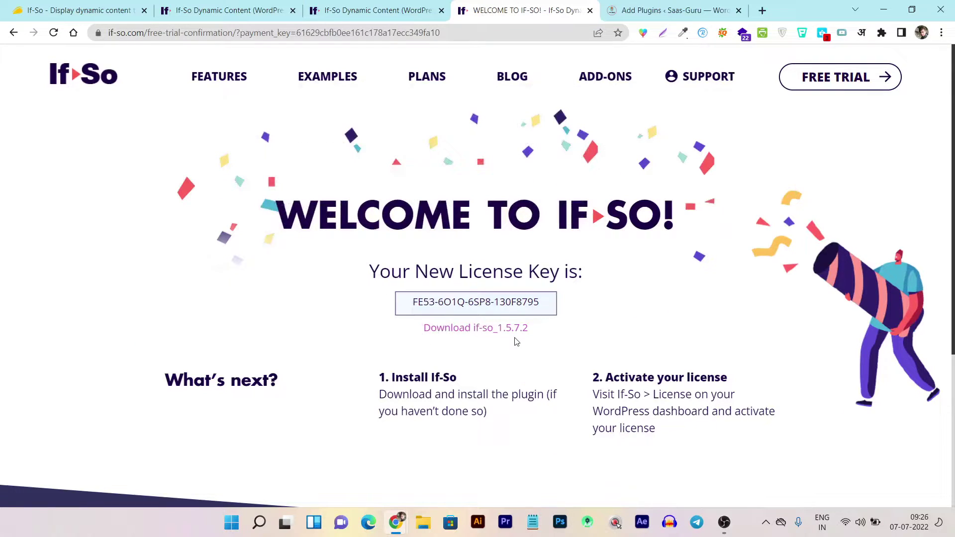
Install If-So Dynamic Content Personalization from the 'if so' plugin search results
{"action": "left_click", "coordinate": [628, 4]}
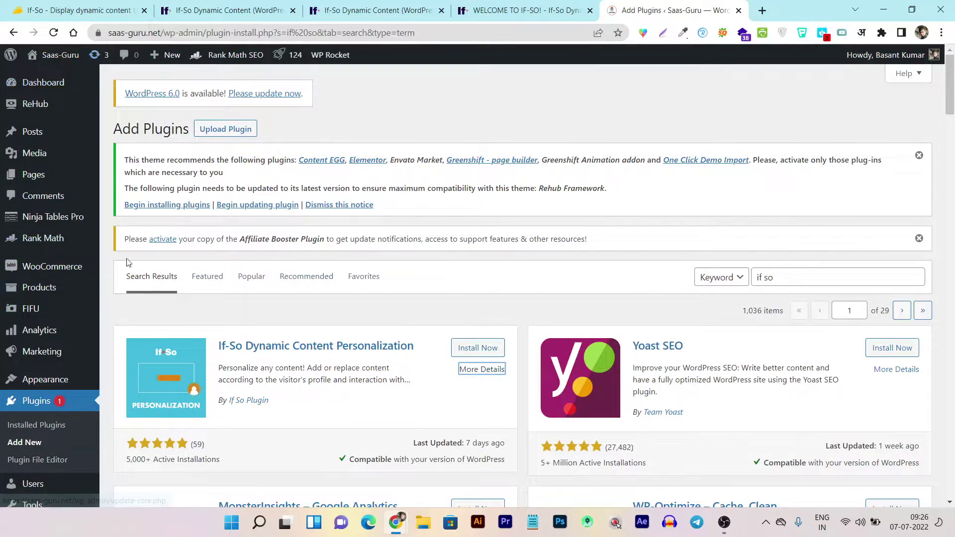
{"action": "left_click", "coordinate": [497, 348]}
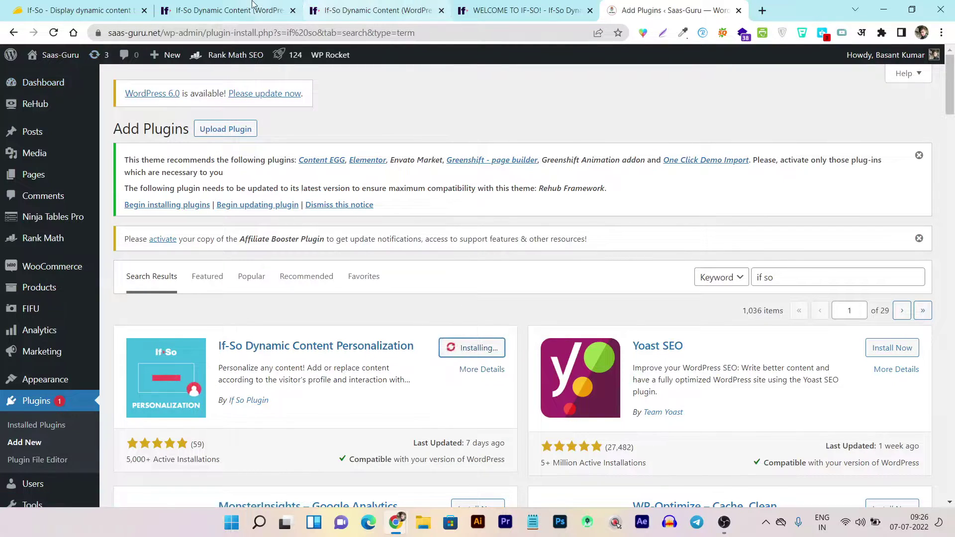
Browse the if-so.com product page down through the conditions grid to the Search term section
{"action": "left_click", "coordinate": [224, 10]}
{"action": "scroll", "coordinate": [434, 229], "scroll_direction": "down", "scroll_amount": 15}
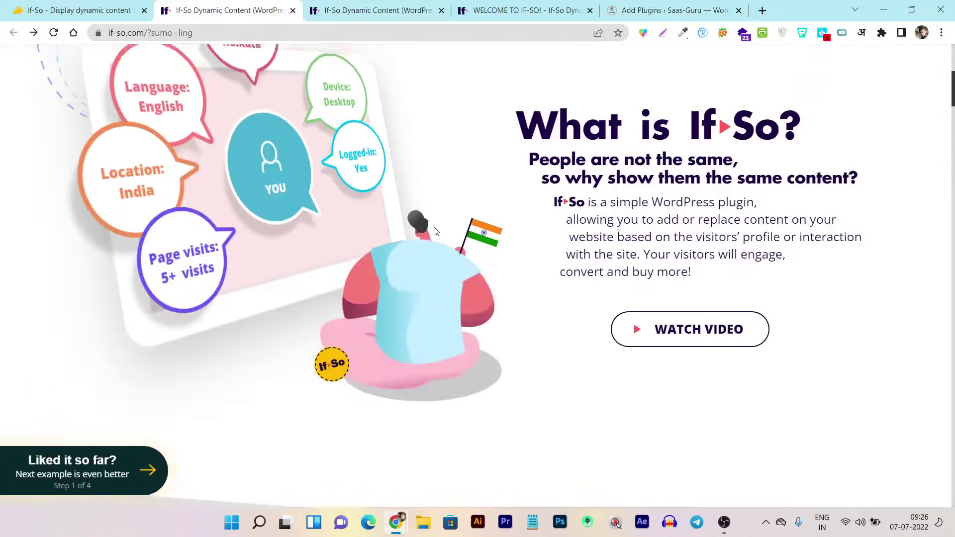
{"action": "scroll", "coordinate": [434, 228], "scroll_direction": "down", "scroll_amount": 20}
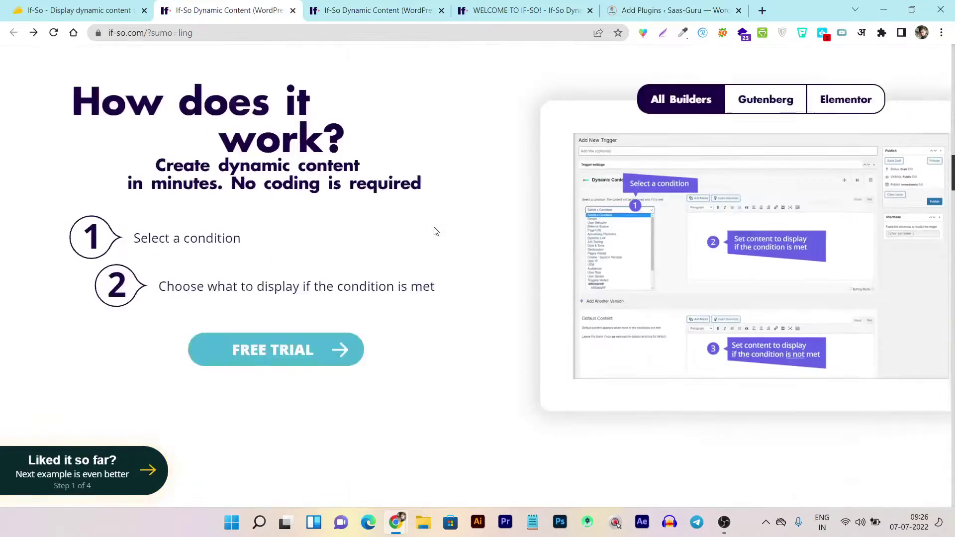
{"action": "scroll", "coordinate": [434, 228], "scroll_direction": "down", "scroll_amount": 18}
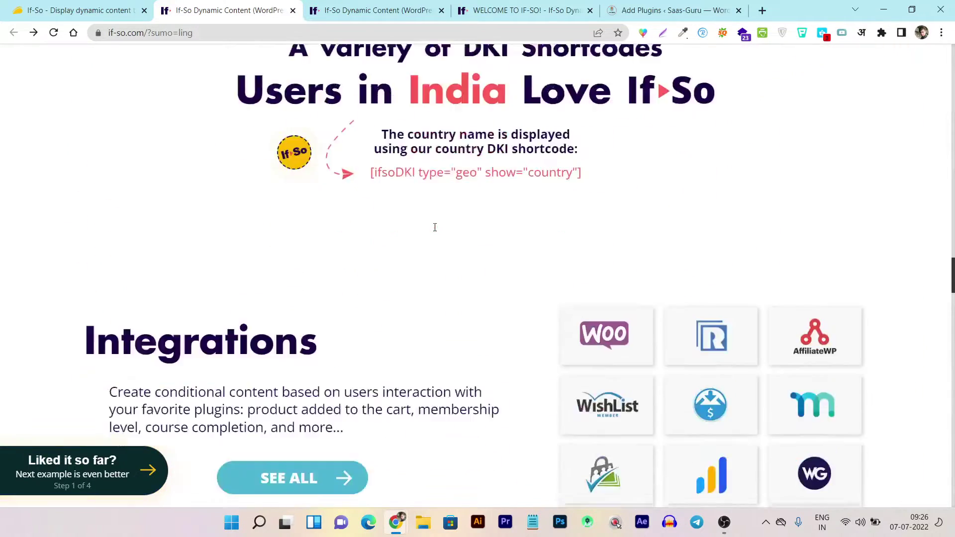
{"action": "scroll", "coordinate": [428, 239], "scroll_direction": "up", "scroll_amount": 3}
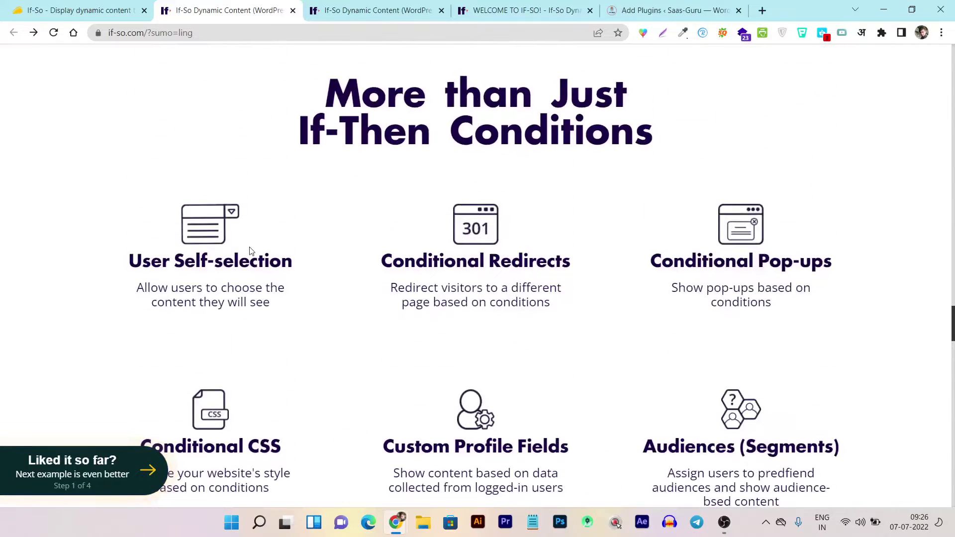
{"action": "scroll", "coordinate": [425, 239], "scroll_direction": "down", "scroll_amount": 3}
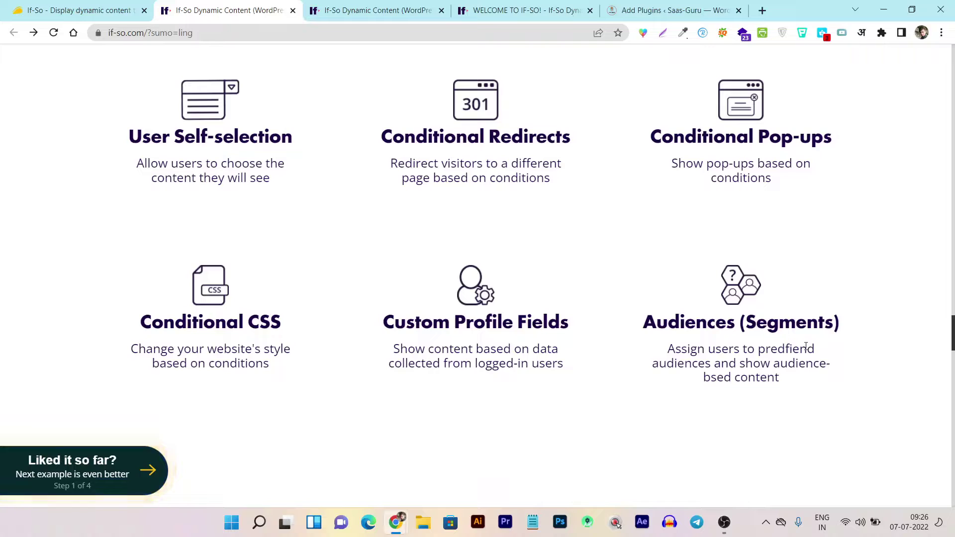
{"action": "scroll", "coordinate": [806, 346], "scroll_direction": "down", "scroll_amount": 4}
{"action": "scroll", "coordinate": [328, 242], "scroll_direction": "down", "scroll_amount": 6}
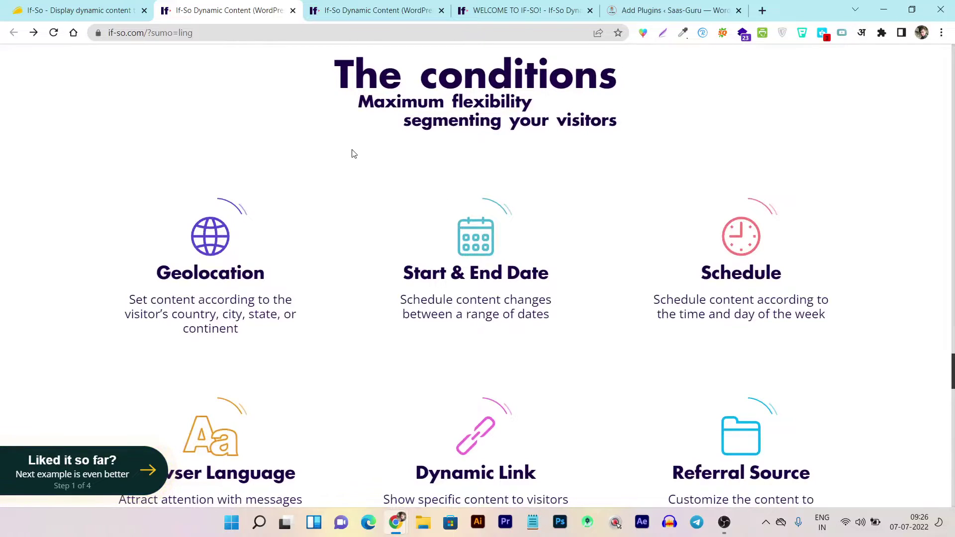
{"action": "scroll", "coordinate": [295, 244], "scroll_direction": "down", "scroll_amount": 1}
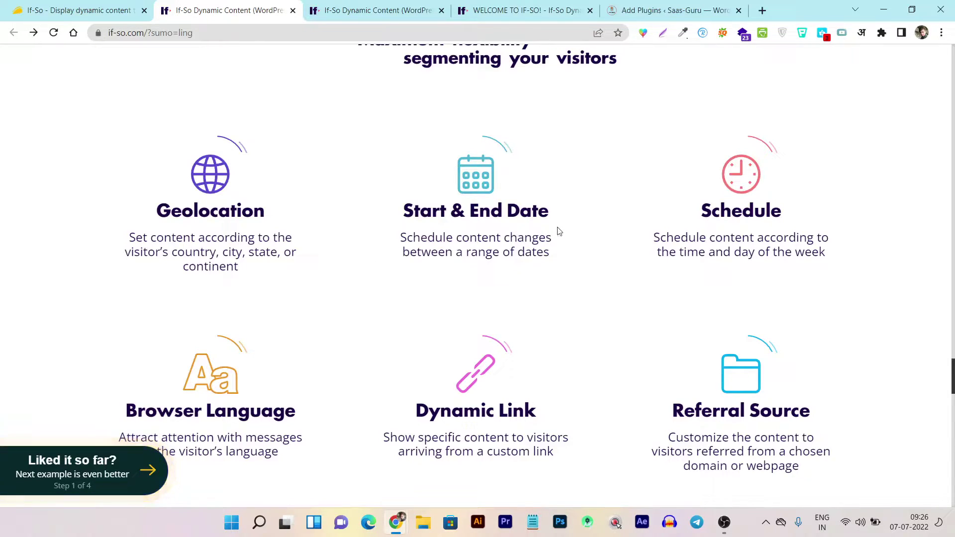
{"action": "scroll", "coordinate": [330, 268], "scroll_direction": "down", "scroll_amount": 2}
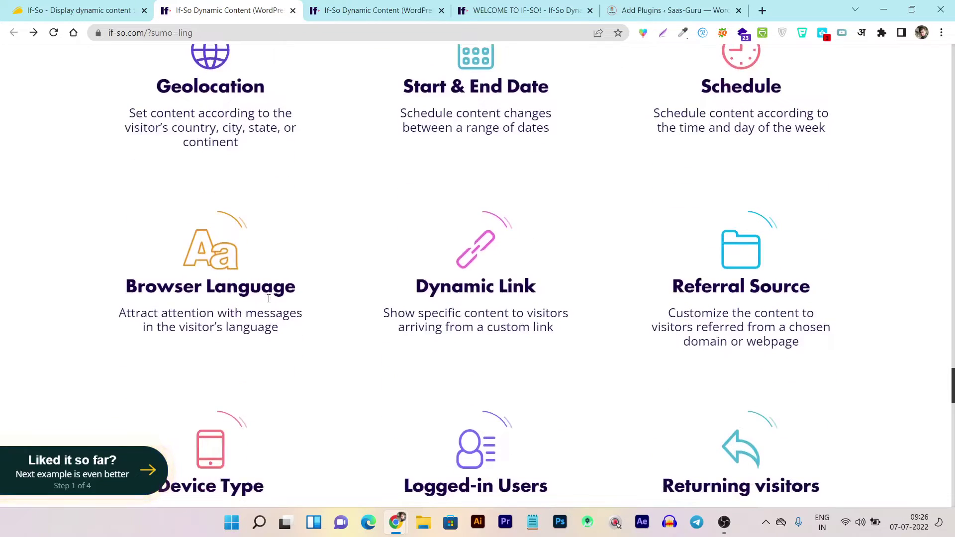
{"action": "scroll", "coordinate": [231, 286], "scroll_direction": "down", "scroll_amount": 1}
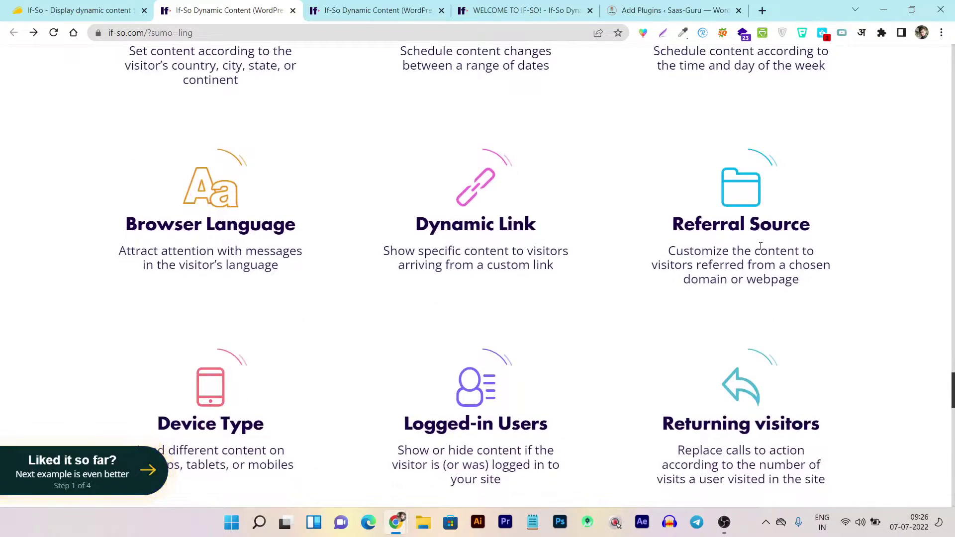
{"action": "scroll", "coordinate": [294, 343], "scroll_direction": "down", "scroll_amount": 2}
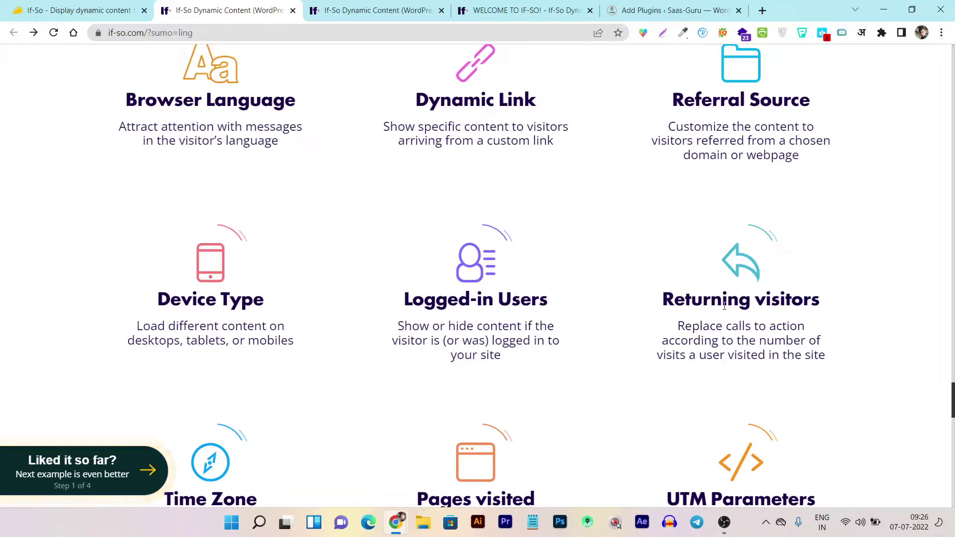
{"action": "scroll", "coordinate": [650, 309], "scroll_direction": "down", "scroll_amount": 3}
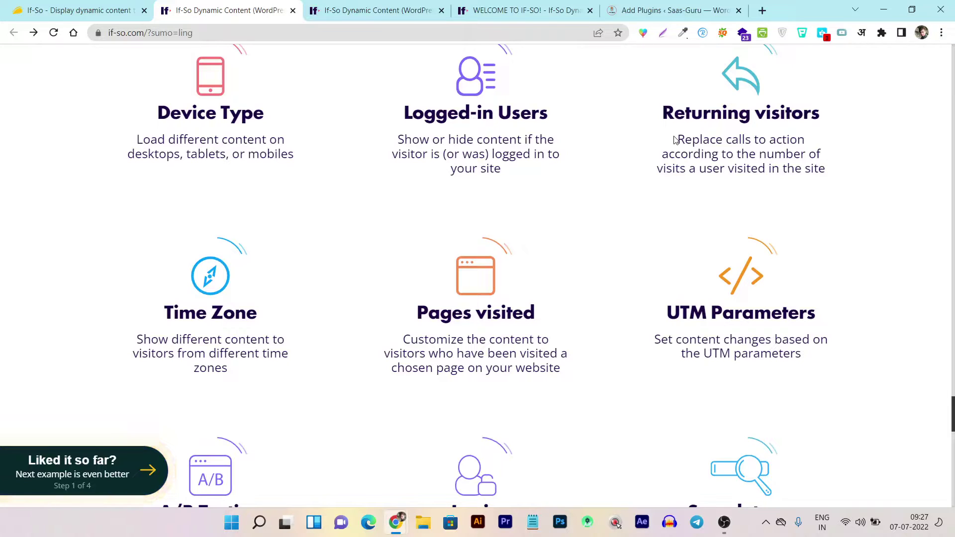
{"action": "scroll", "coordinate": [332, 302], "scroll_direction": "down", "scroll_amount": 1}
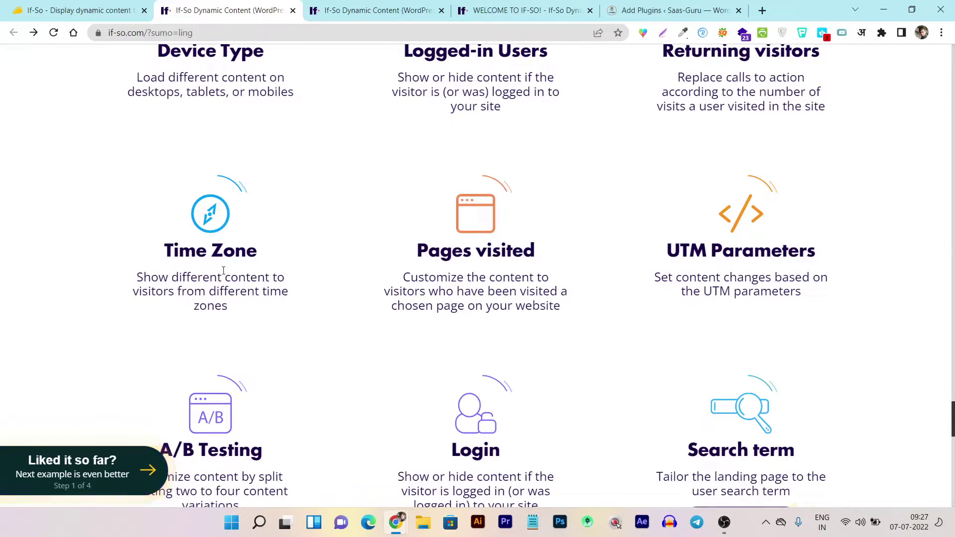
{"action": "scroll", "coordinate": [686, 253], "scroll_direction": "down", "scroll_amount": 3}
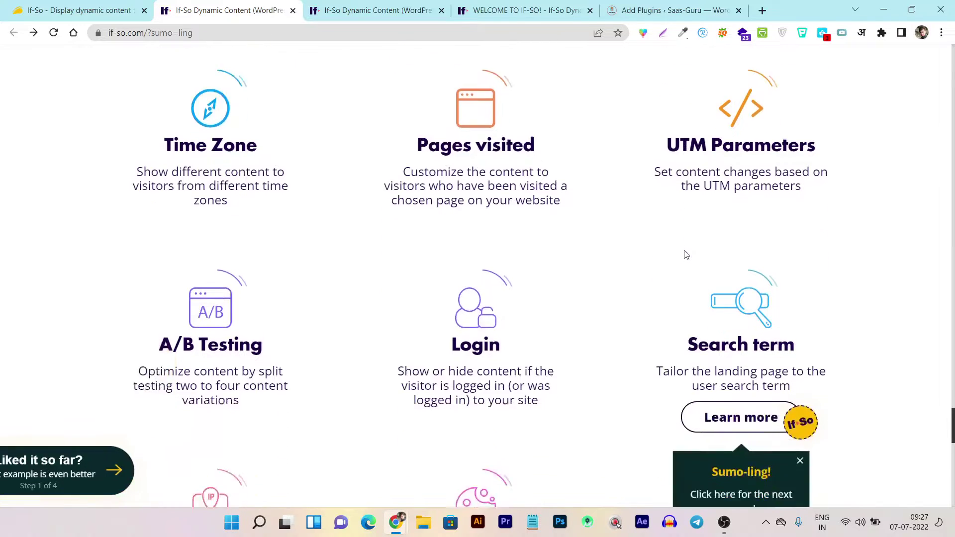
{"action": "scroll", "coordinate": [495, 325], "scroll_direction": "down", "scroll_amount": 3}
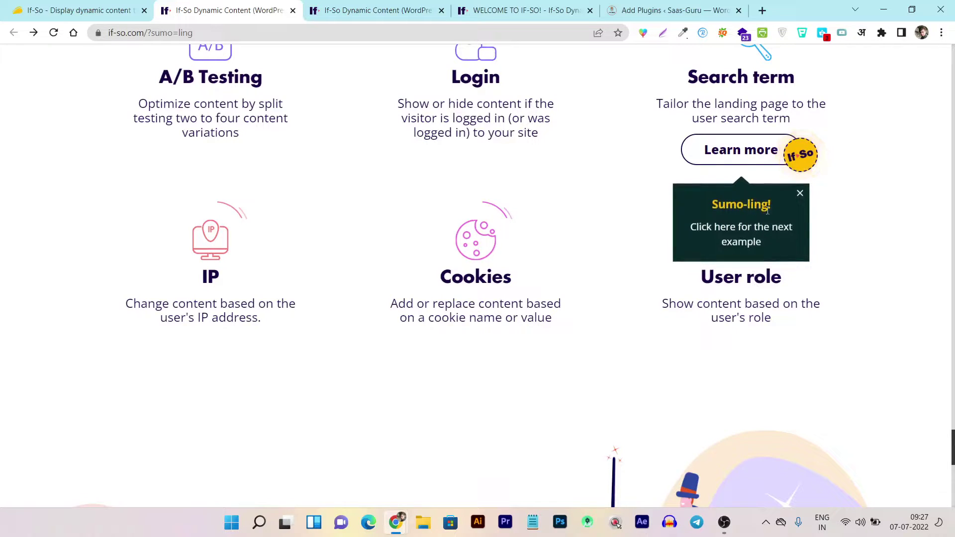
{"action": "scroll", "coordinate": [751, 159], "scroll_direction": "up", "scroll_amount": 2}
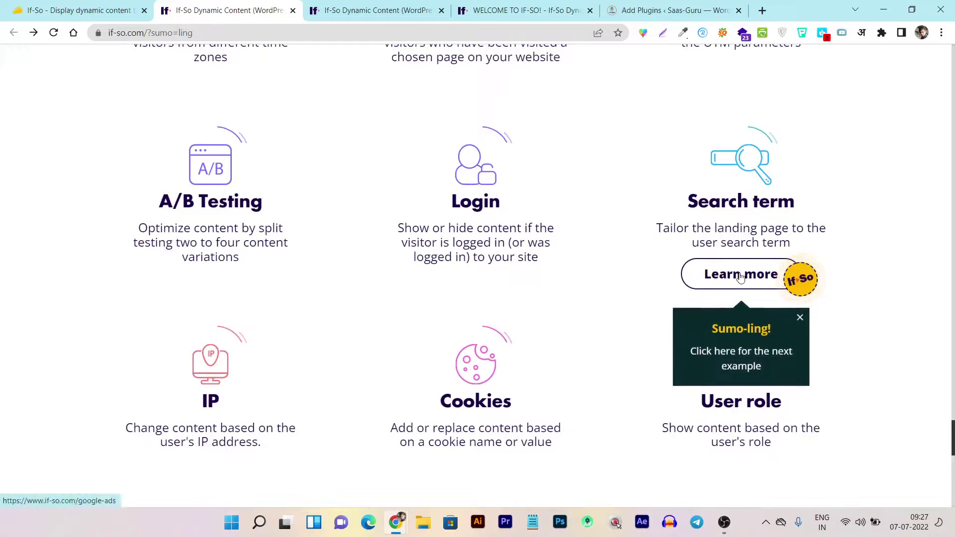
Open the Search term condition details and activate the newly installed If-So plugin
{"action": "left_click", "coordinate": [711, 277]}
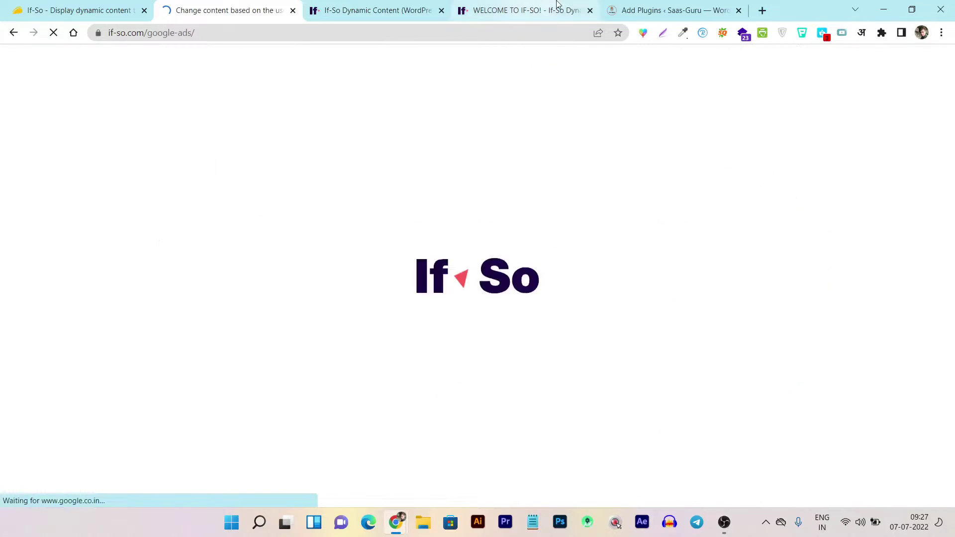
{"action": "left_click", "coordinate": [669, 10]}
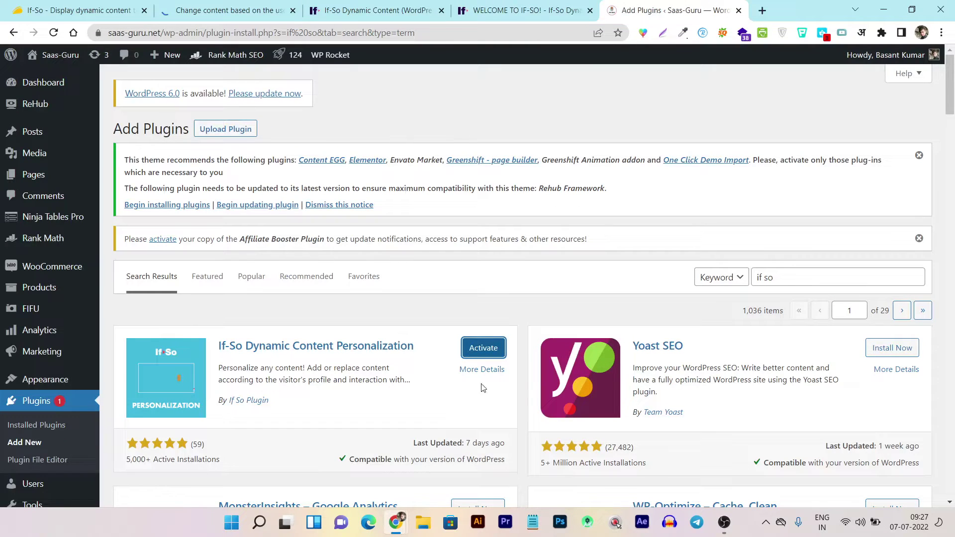
{"action": "left_click", "coordinate": [483, 348]}
Read the If-So google-ads page on search term-based content
{"action": "left_click", "coordinate": [262, 6]}
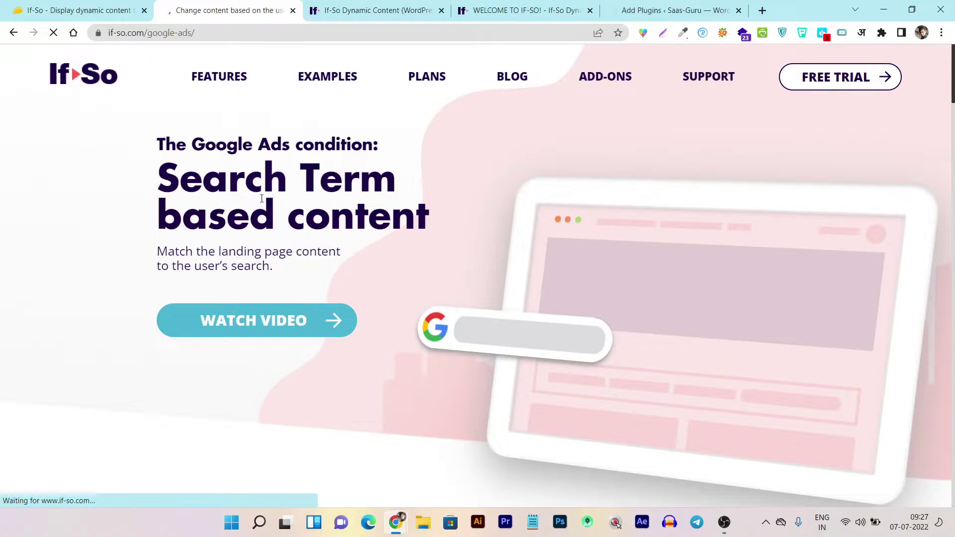
{"action": "scroll", "coordinate": [369, 247], "scroll_direction": "down", "scroll_amount": 13}
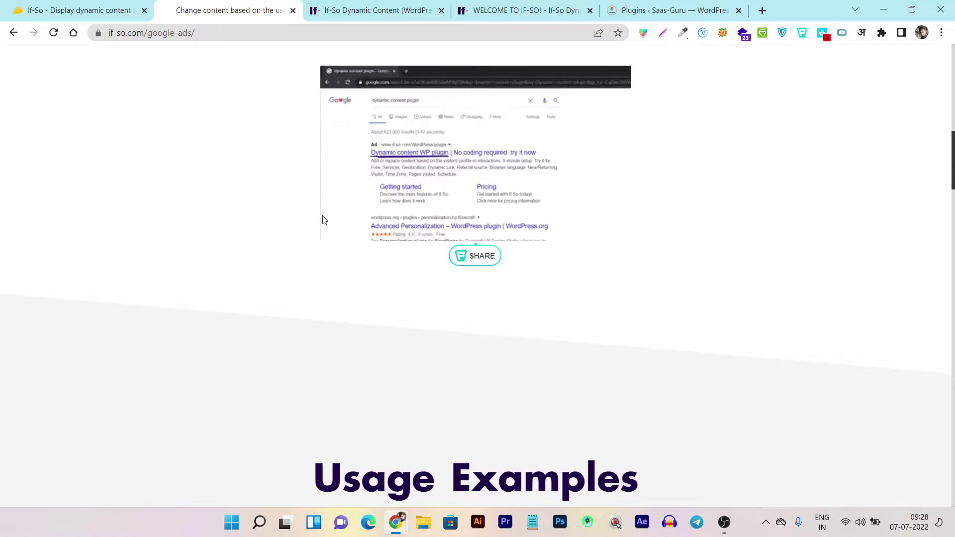
{"action": "scroll", "coordinate": [304, 213], "scroll_direction": "up", "scroll_amount": 3}
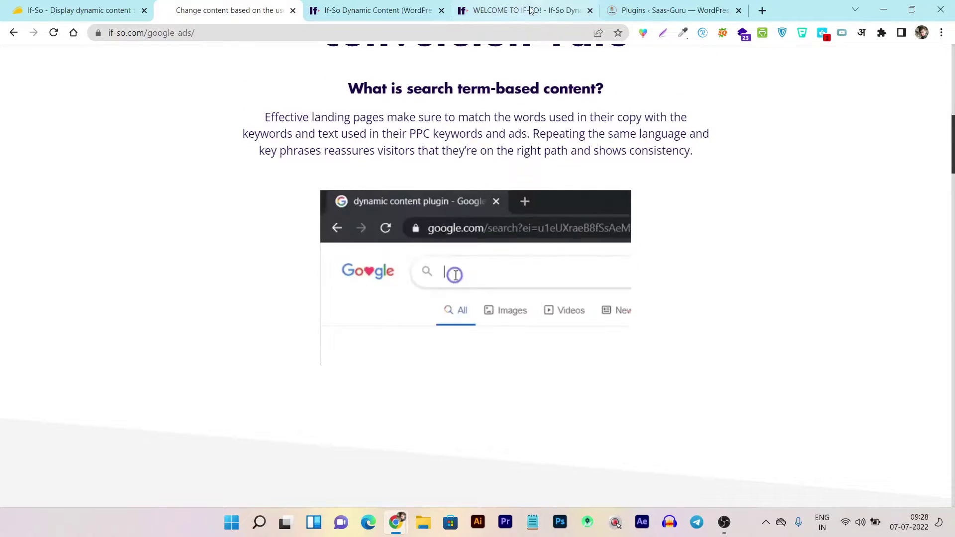
Select the new license key on the If-So welcome page
{"action": "left_click", "coordinate": [658, 9]}
{"action": "scroll", "coordinate": [277, 239], "scroll_direction": "down", "scroll_amount": 9}
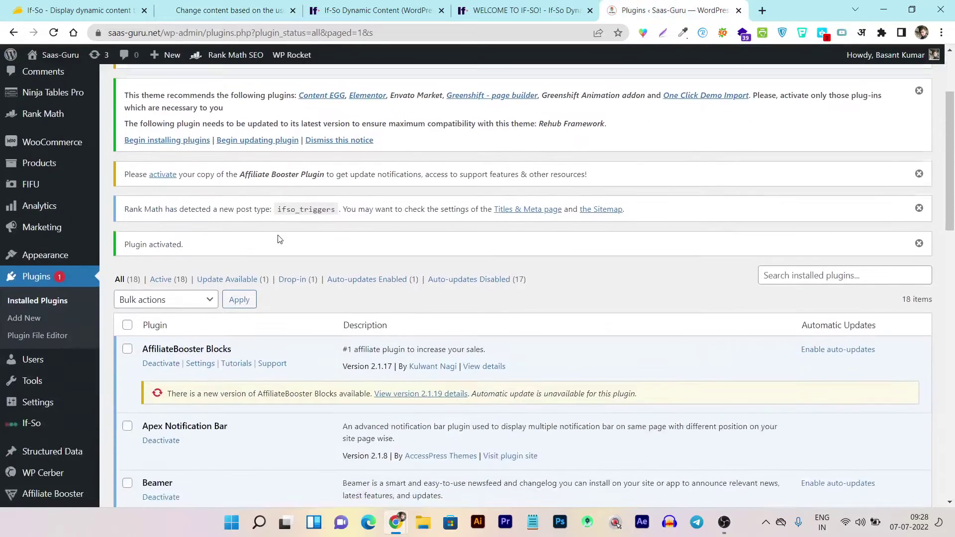
{"action": "left_click", "coordinate": [522, 10]}
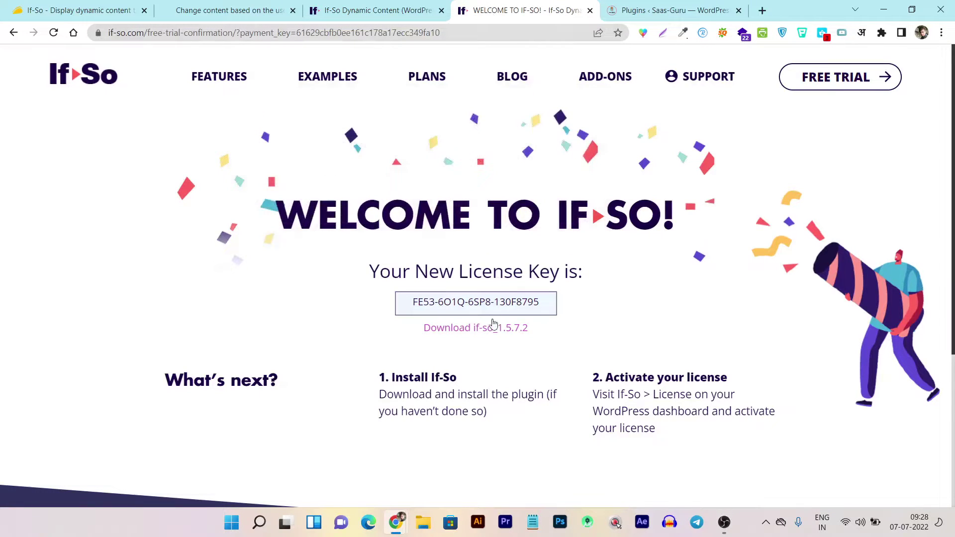
{"action": "key", "text": "ctrl+a"}
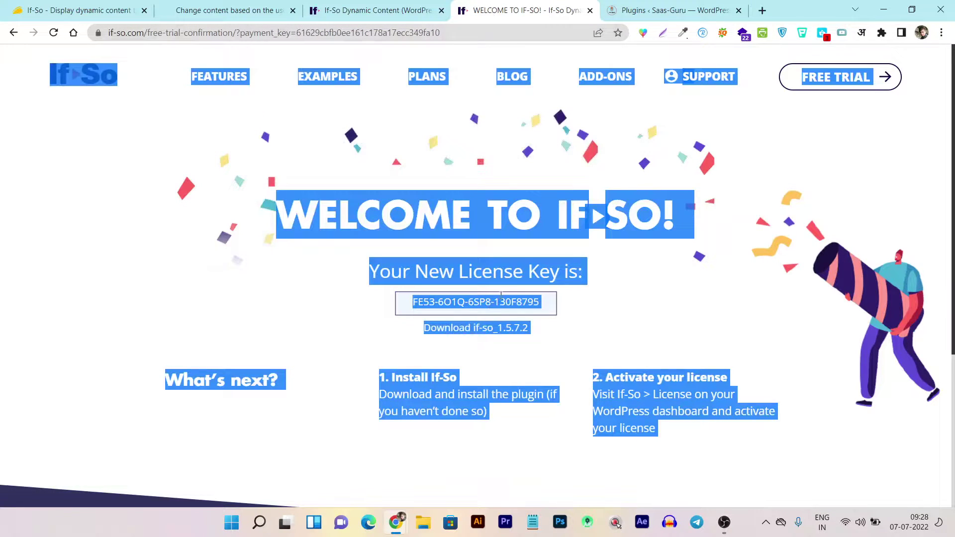
{"action": "left_click_drag", "start_coordinate": [544, 305], "coordinate": [419, 296]}
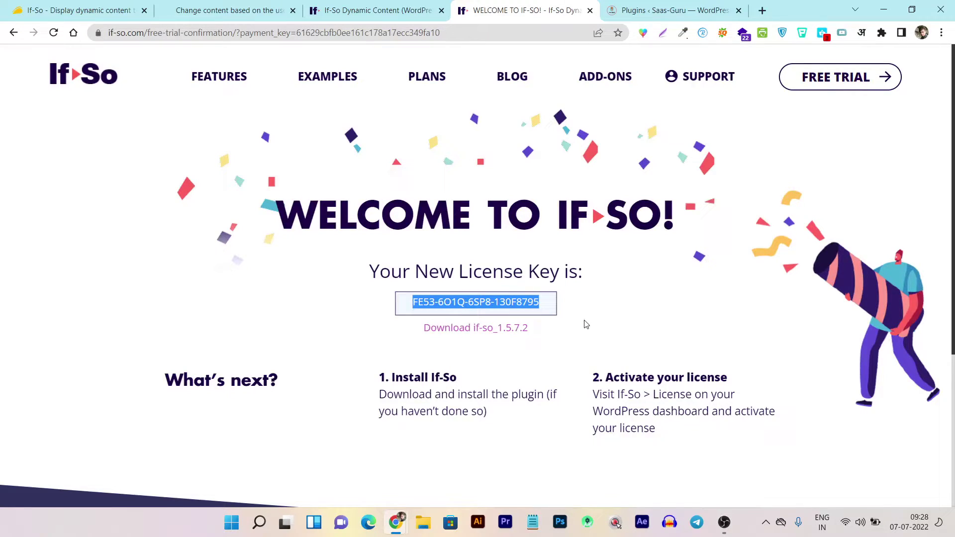
Go to the WordPress Installed Plugins list showing If-So 1.5.7.2 active
{"action": "left_click", "coordinate": [94, 10]}
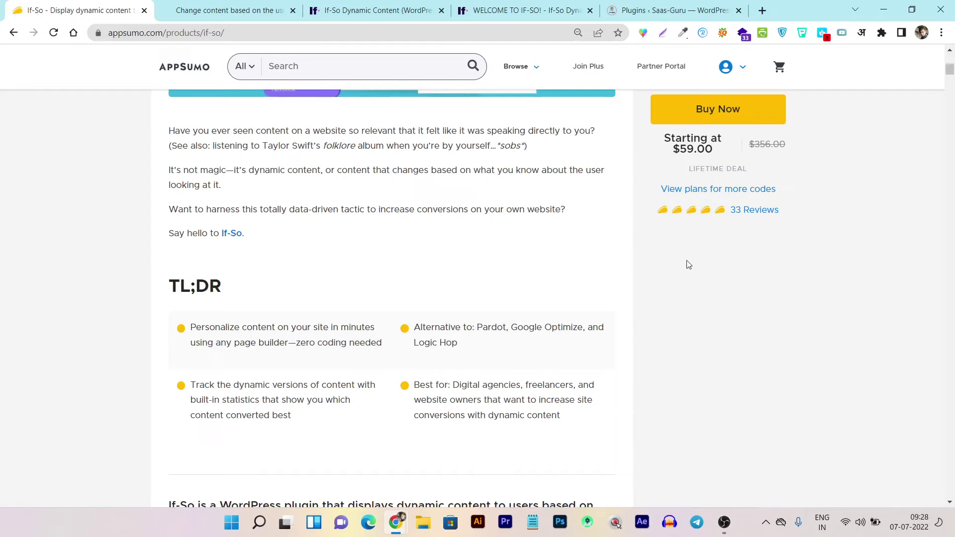
{"action": "scroll", "coordinate": [646, 211], "scroll_direction": "up", "scroll_amount": 4}
{"action": "left_click", "coordinate": [653, 3]}
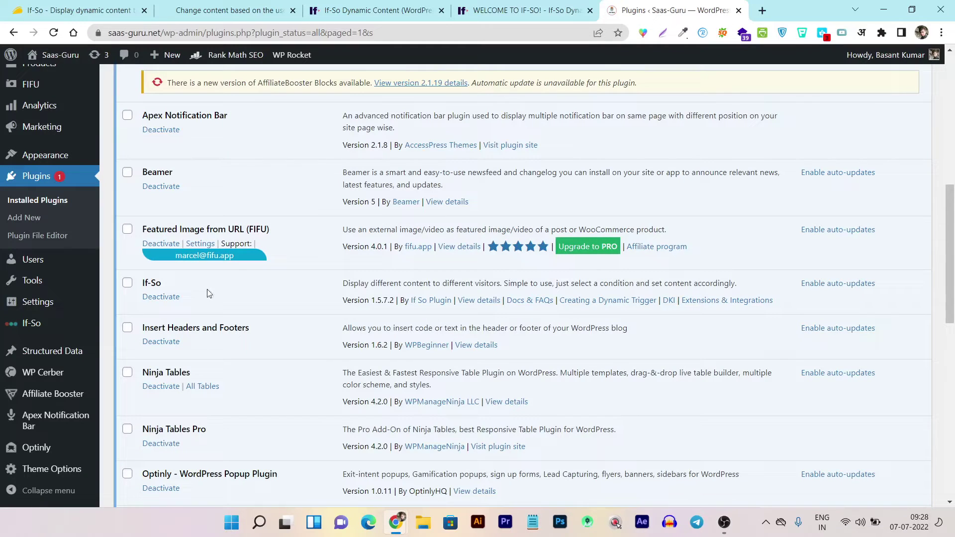
{"action": "mouse_move", "coordinate": [30, 325]}
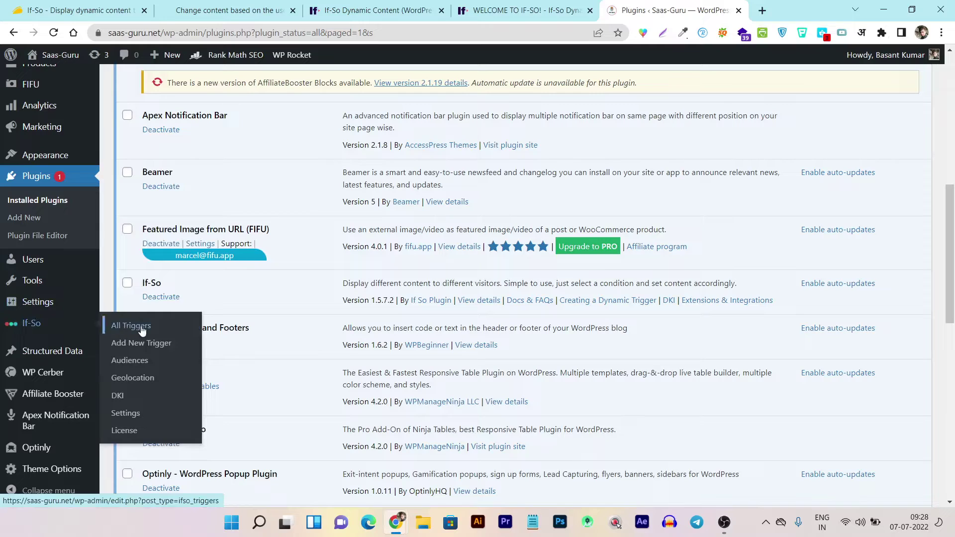
Paste the key on the If-So License page, activate it, then view the empty Triggers list
{"action": "left_click", "coordinate": [130, 432]}
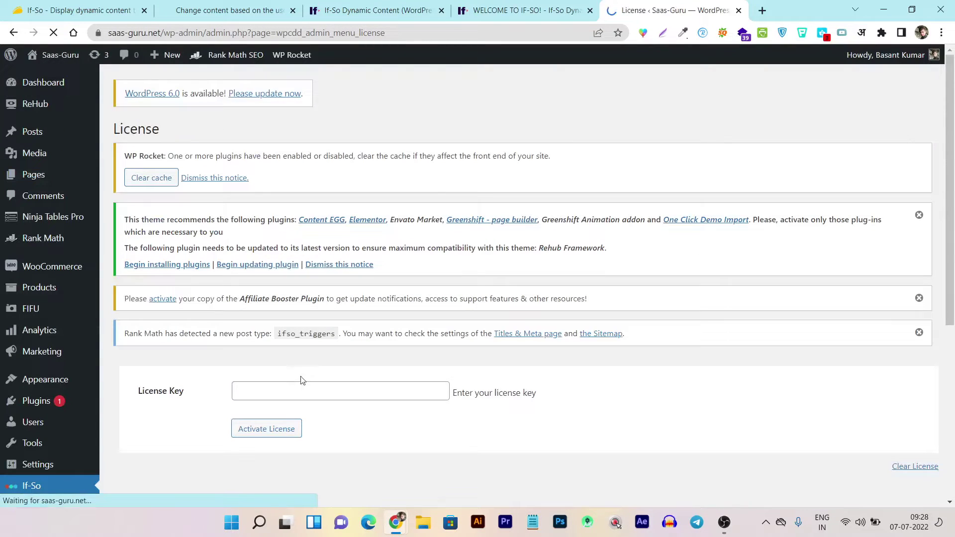
{"action": "left_click", "coordinate": [300, 391]}
{"action": "key", "text": "ctrl+v"}
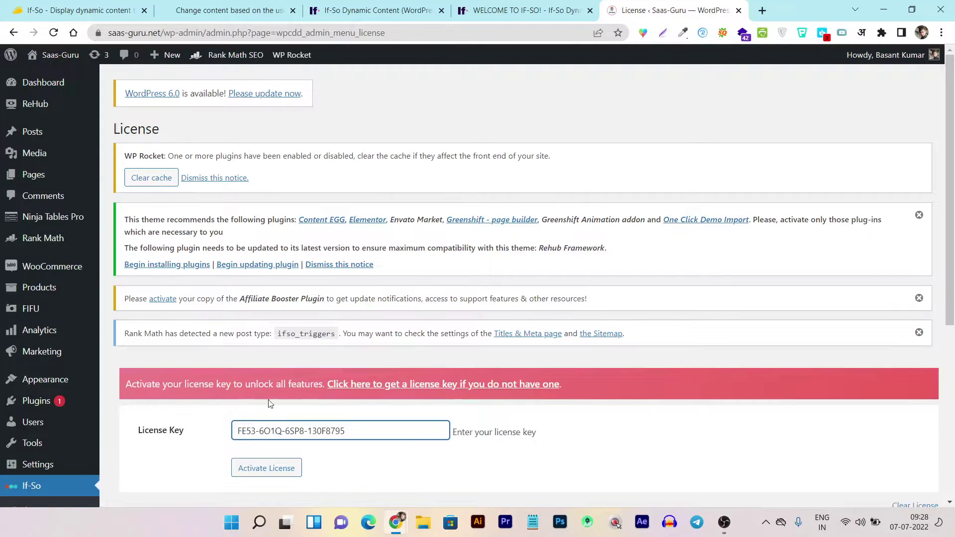
{"action": "scroll", "coordinate": [268, 403], "scroll_direction": "down", "scroll_amount": 3}
{"action": "left_click", "coordinate": [270, 348]}
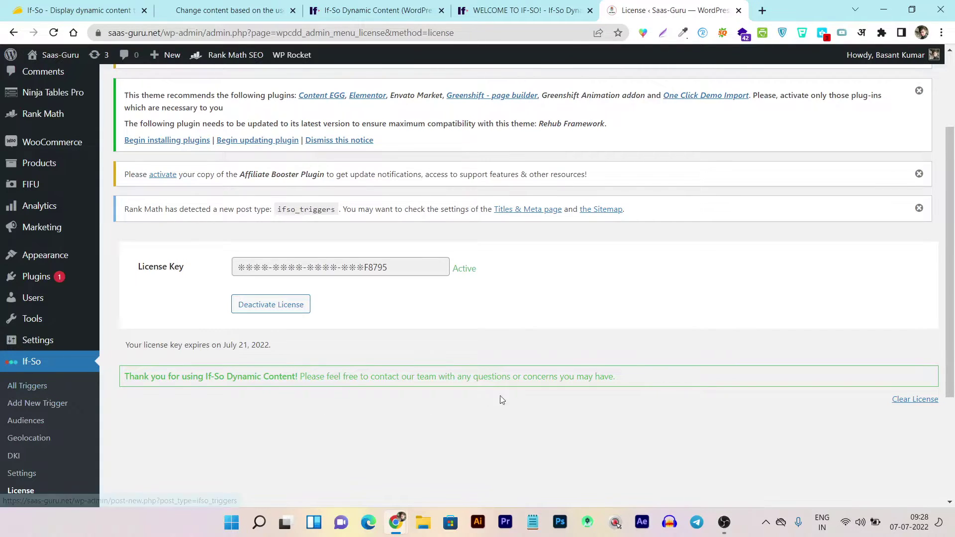
{"action": "left_click", "coordinate": [28, 389]}
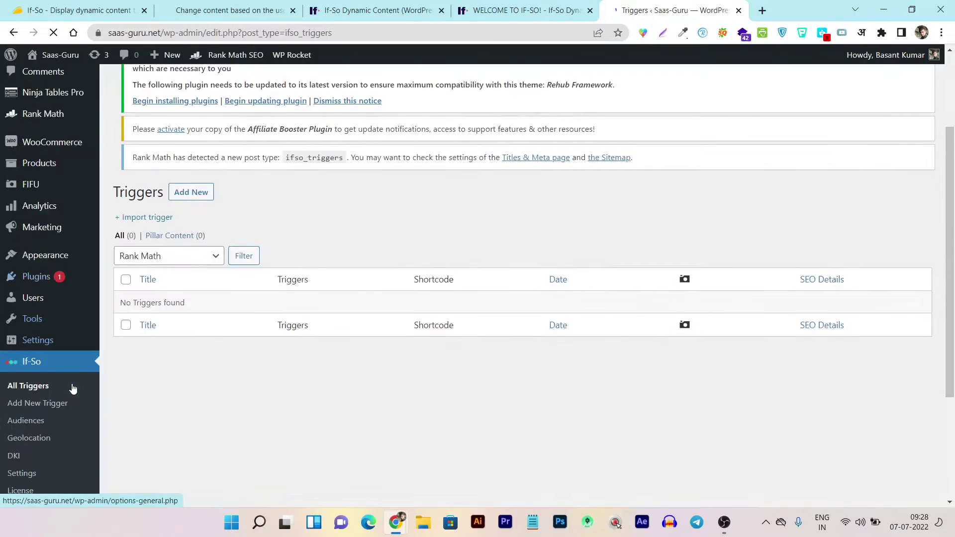
Open Posts > Add New in a separate tab and show the block library
{"action": "scroll", "coordinate": [55, 372], "scroll_direction": "down", "scroll_amount": 1}
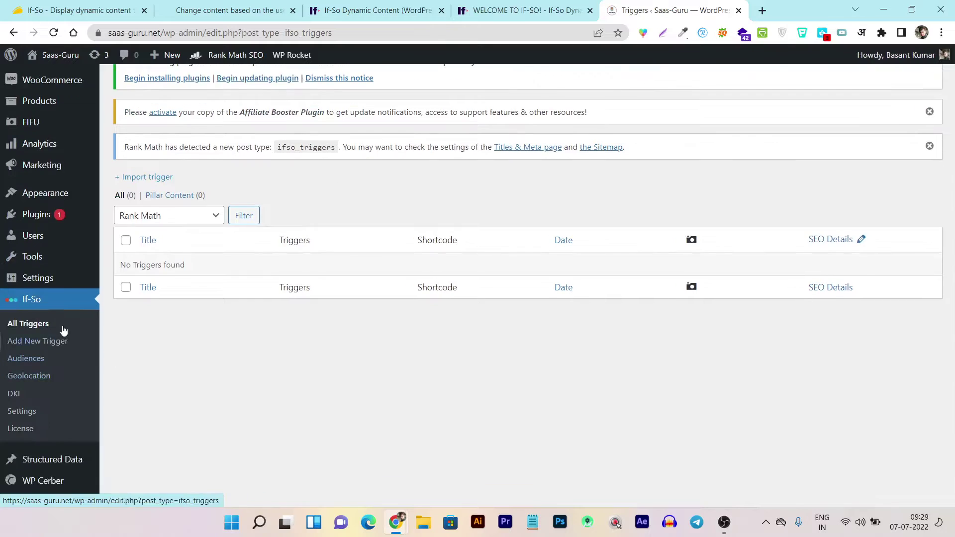
{"action": "scroll", "coordinate": [68, 388], "scroll_direction": "down", "scroll_amount": 1}
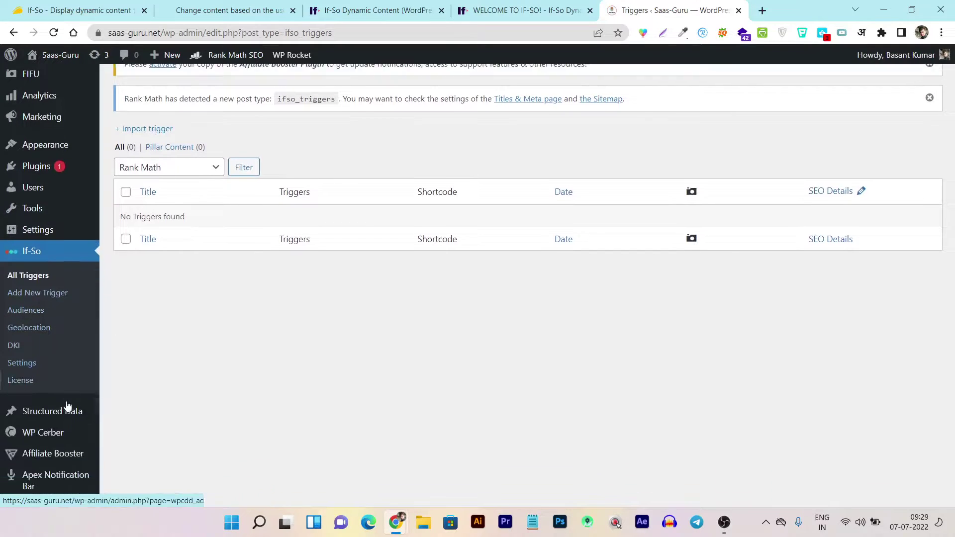
{"action": "scroll", "coordinate": [267, 329], "scroll_direction": "up", "scroll_amount": 3}
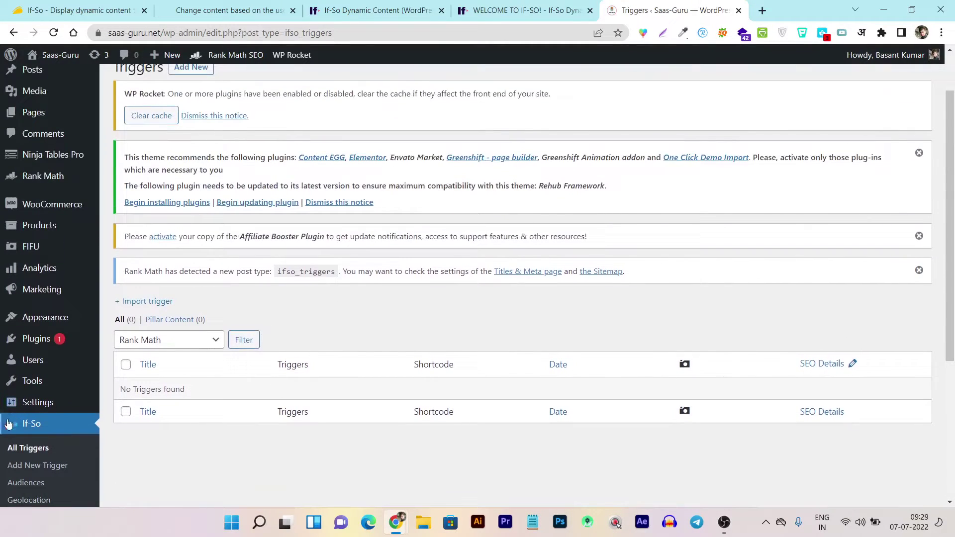
{"action": "scroll", "coordinate": [68, 435], "scroll_direction": "down", "scroll_amount": 1}
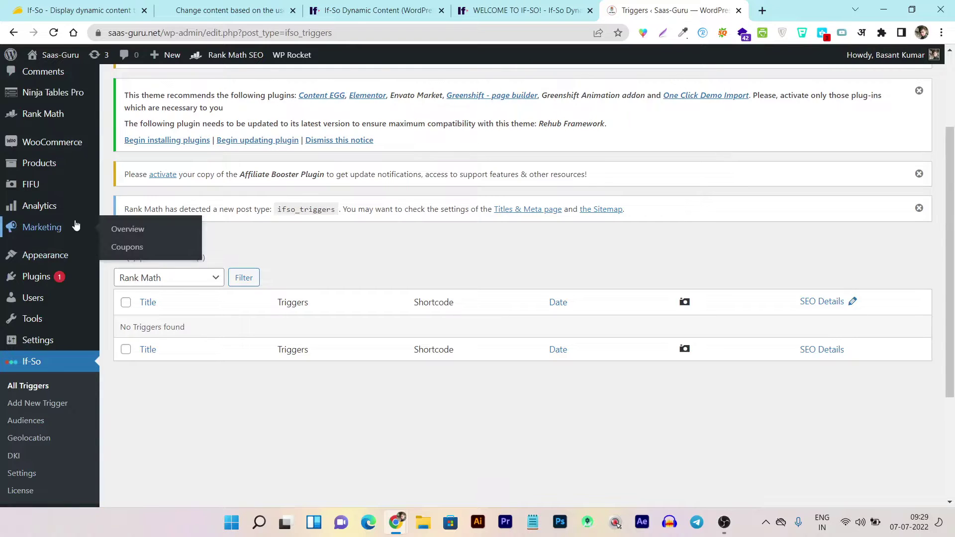
{"action": "scroll", "coordinate": [75, 224], "scroll_direction": "up", "scroll_amount": 3}
{"action": "mouse_move", "coordinate": [36, 133]}
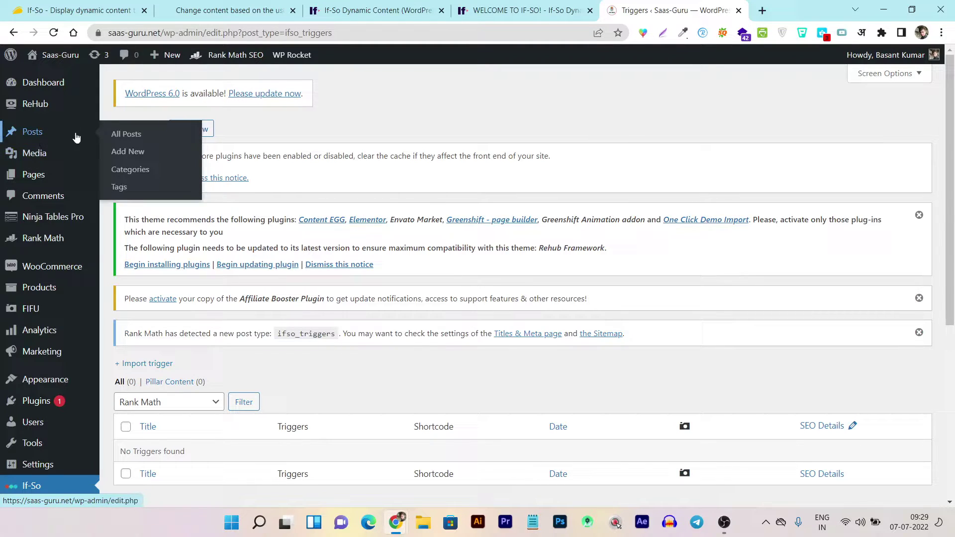
{"action": "right_click", "coordinate": [130, 152]}
{"action": "left_click", "coordinate": [164, 162]}
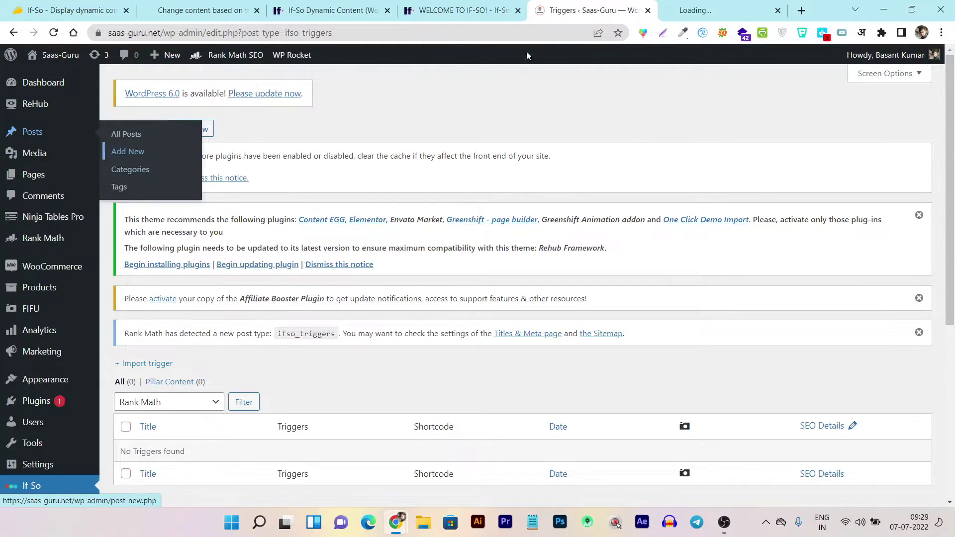
{"action": "left_click", "coordinate": [696, 10]}
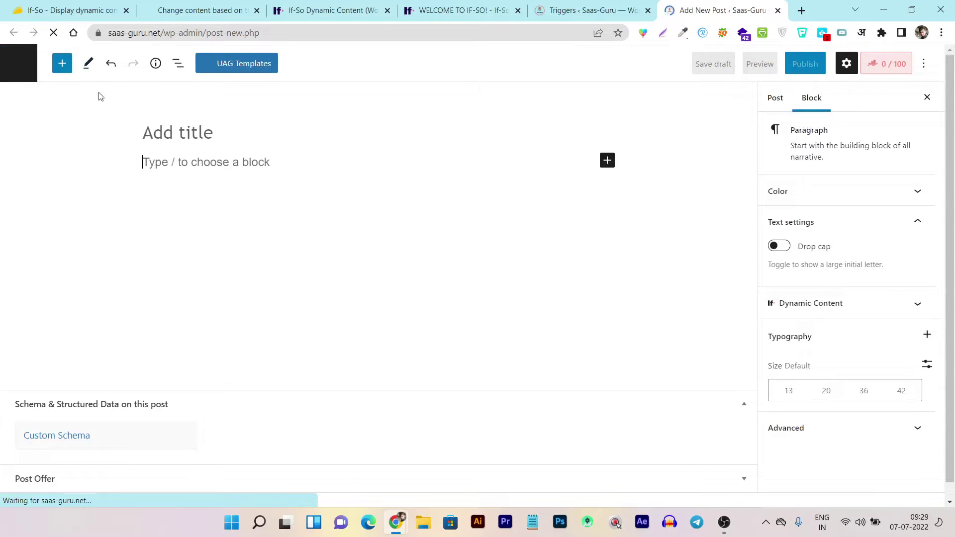
{"action": "left_click", "coordinate": [62, 65]}
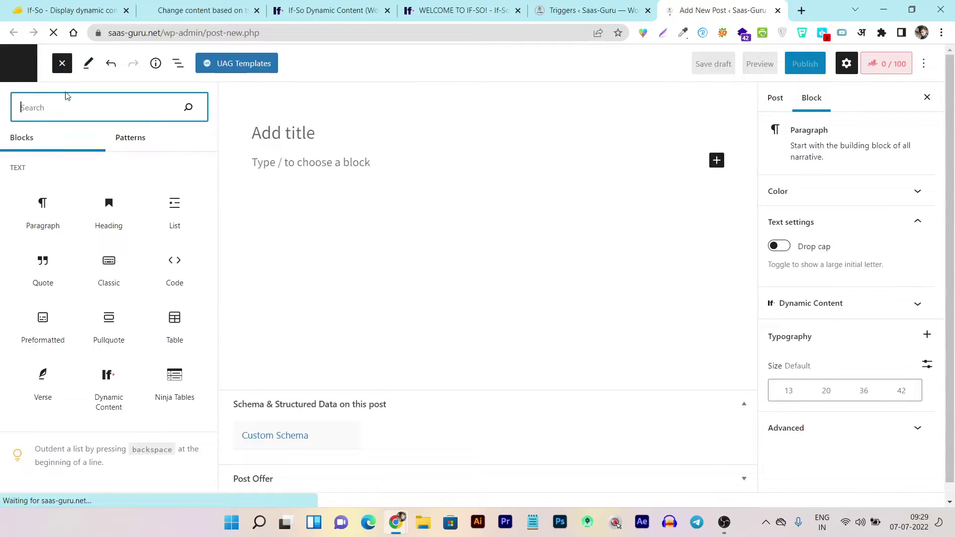
Search the block inserter for 'if so' and insert the Dynamic Content block
{"action": "type", "text": "if so"}
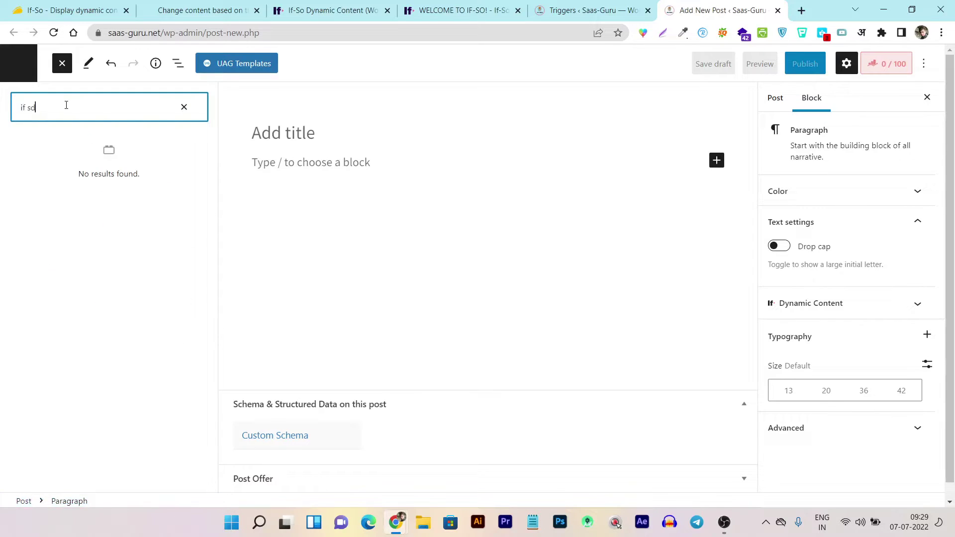
{"action": "key", "text": "BackSpace"}
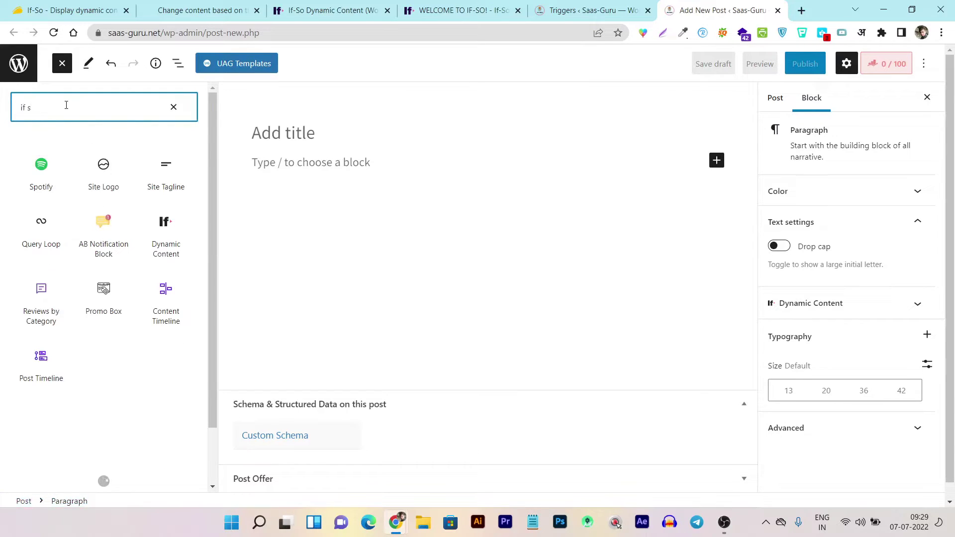
{"action": "type", "text": "o"}
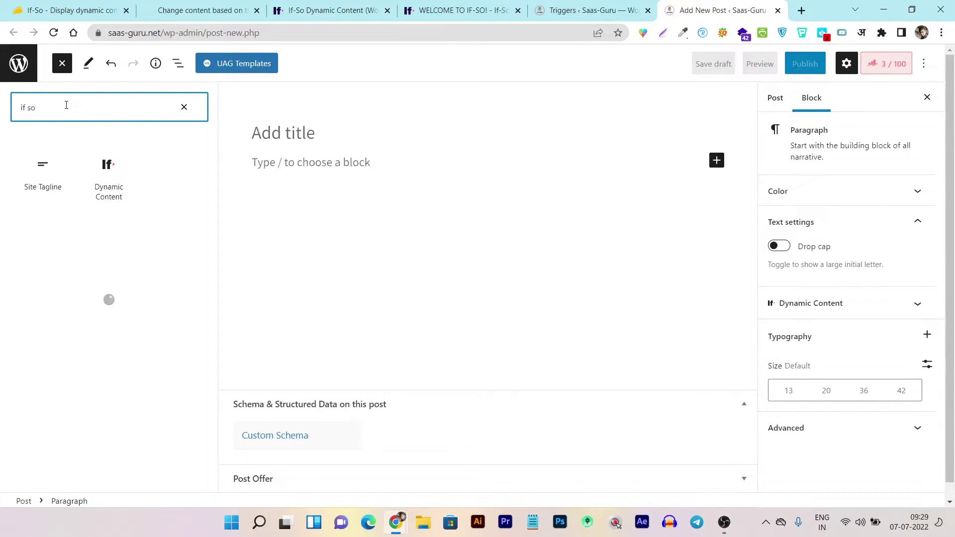
{"action": "left_click", "coordinate": [109, 197]}
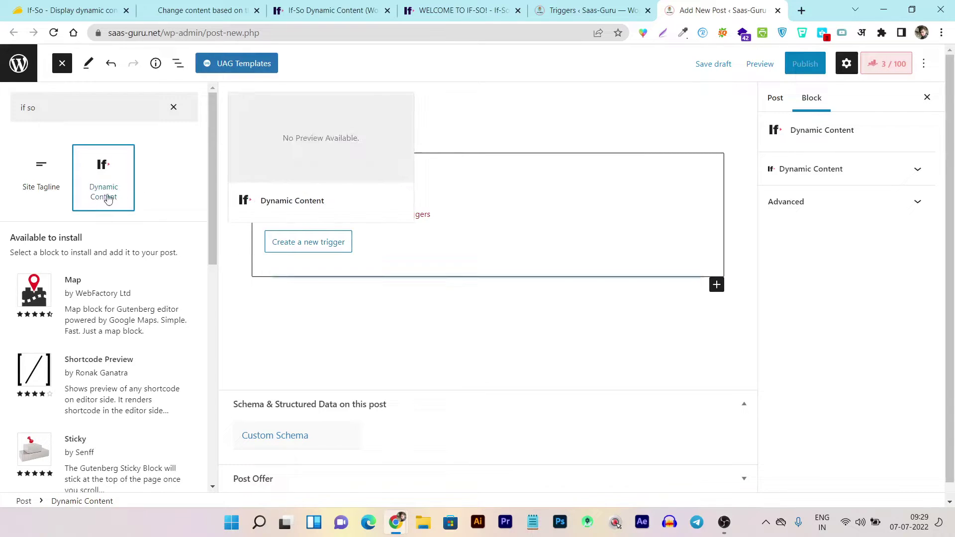
Return to the If-So Triggers list and start a new trigger with Add New
{"action": "left_click", "coordinate": [561, 19]}
{"action": "scroll", "coordinate": [271, 200], "scroll_direction": "down", "scroll_amount": 3}
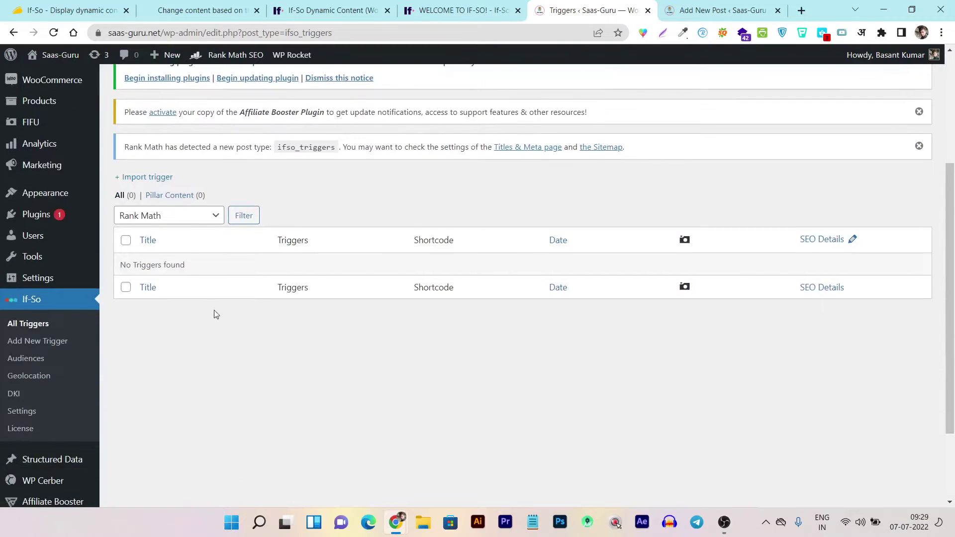
{"action": "scroll", "coordinate": [248, 214], "scroll_direction": "up", "scroll_amount": 1}
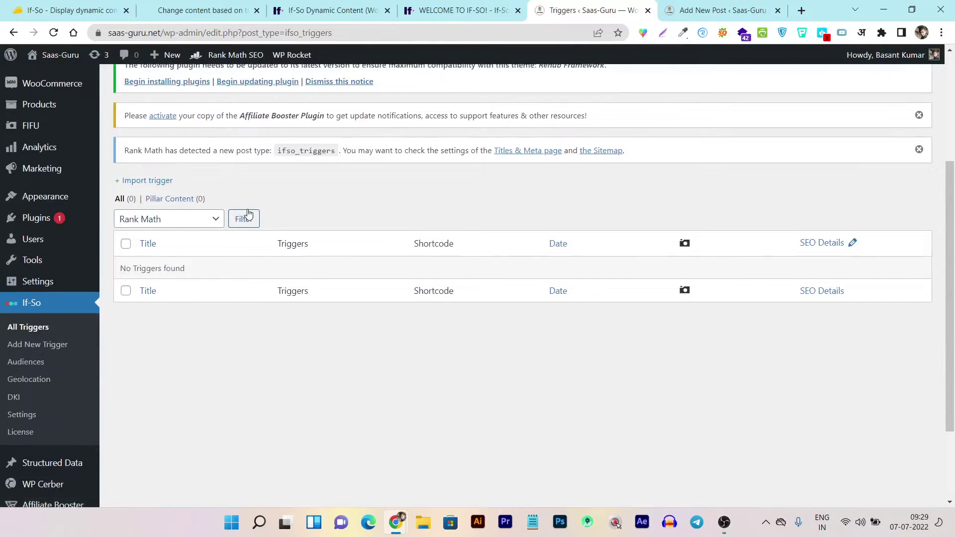
{"action": "scroll", "coordinate": [248, 214], "scroll_direction": "up", "scroll_amount": 3}
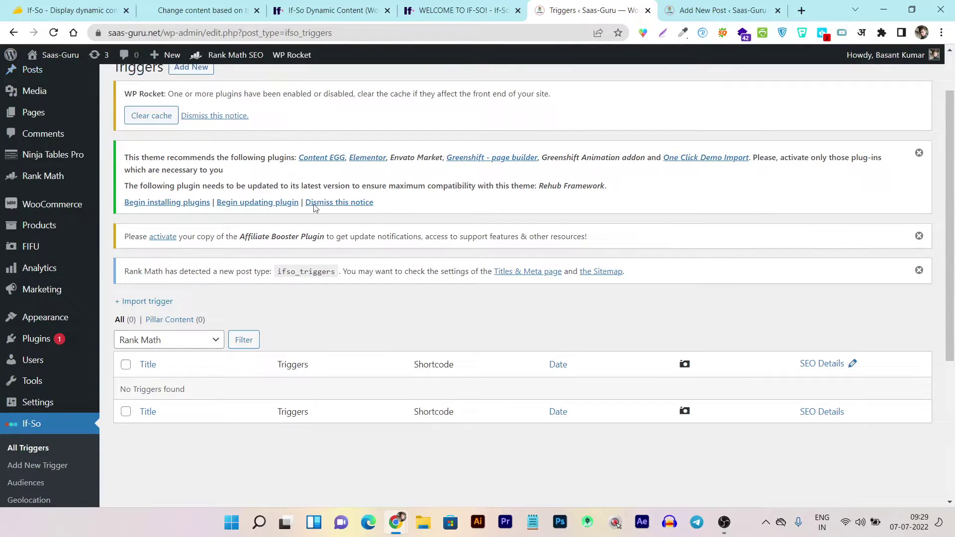
{"action": "scroll", "coordinate": [316, 208], "scroll_direction": "up", "scroll_amount": 2}
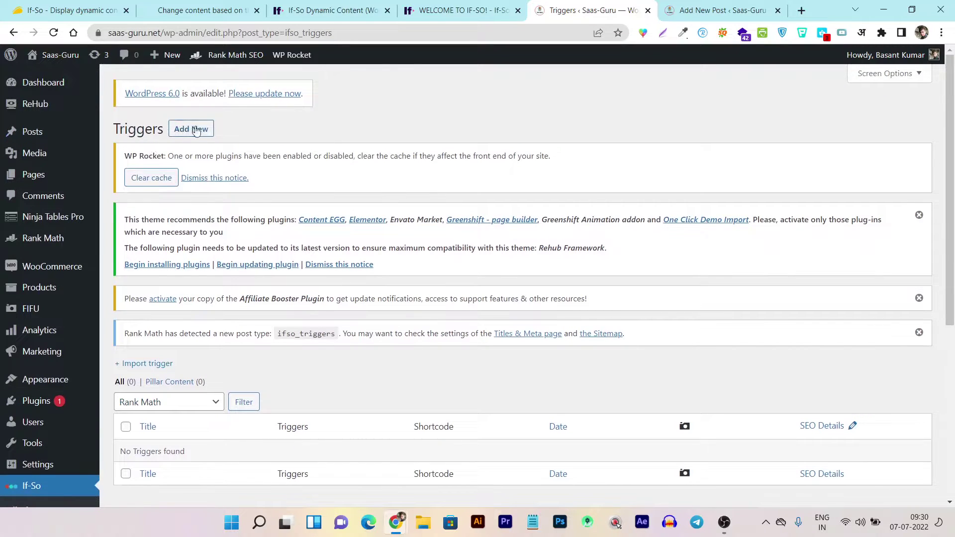
{"action": "left_click", "coordinate": [676, 10]}
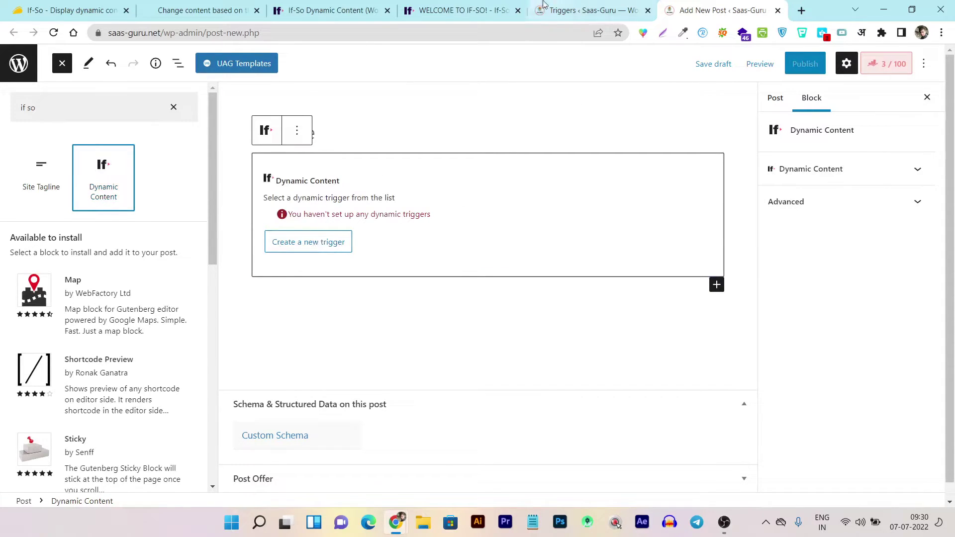
{"action": "left_click", "coordinate": [553, 10]}
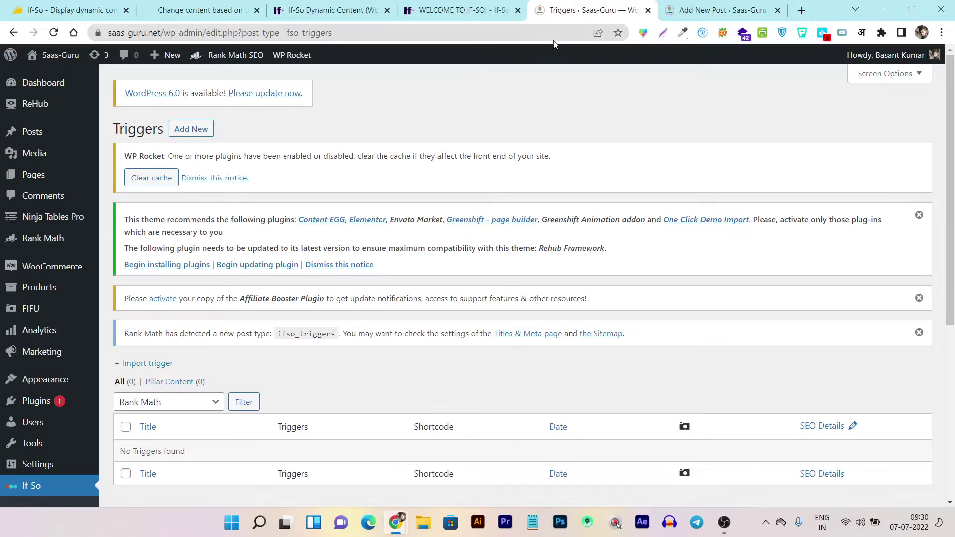
{"action": "left_click", "coordinate": [189, 134]}
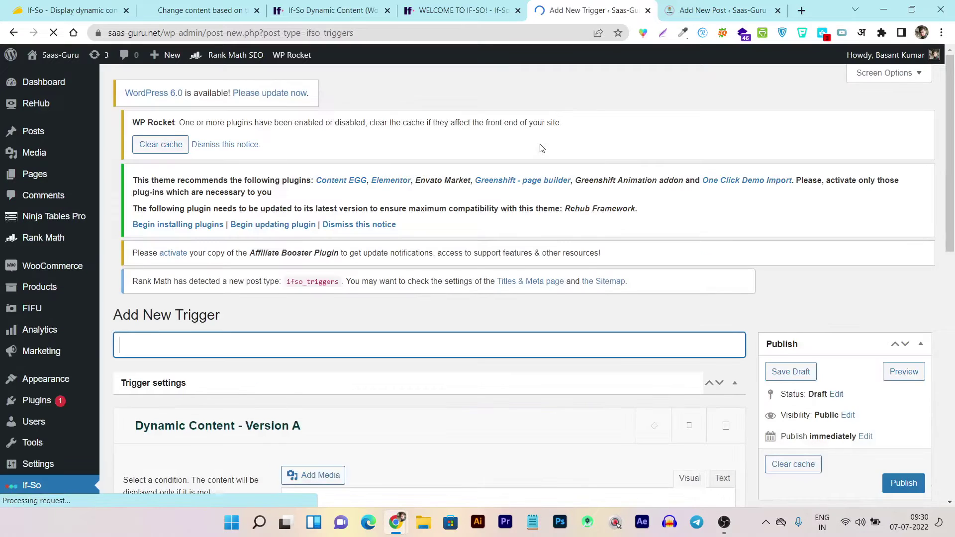
Correct the trigger title to 'Test' and bring up Version A's condition types
{"action": "scroll", "coordinate": [171, 283], "scroll_direction": "down", "scroll_amount": 1}
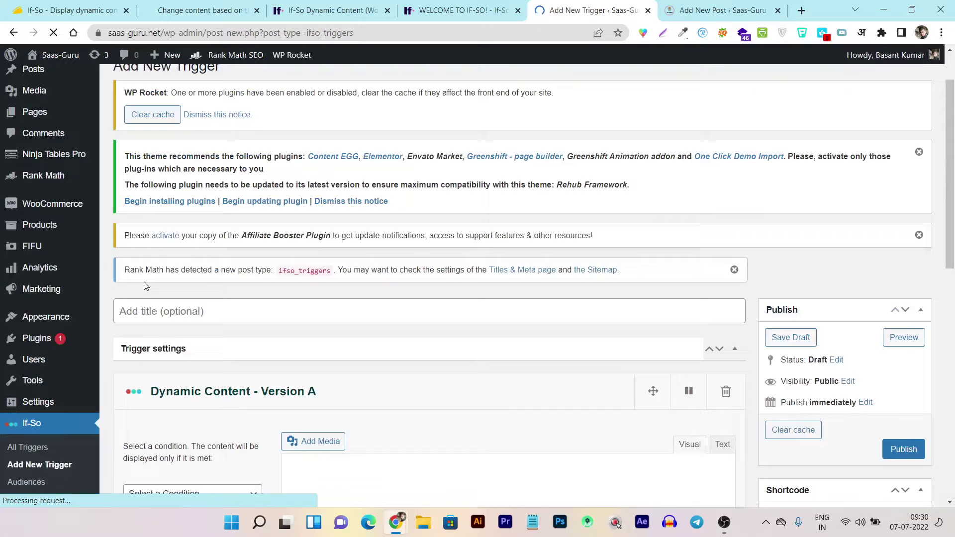
{"action": "left_click", "coordinate": [208, 312]}
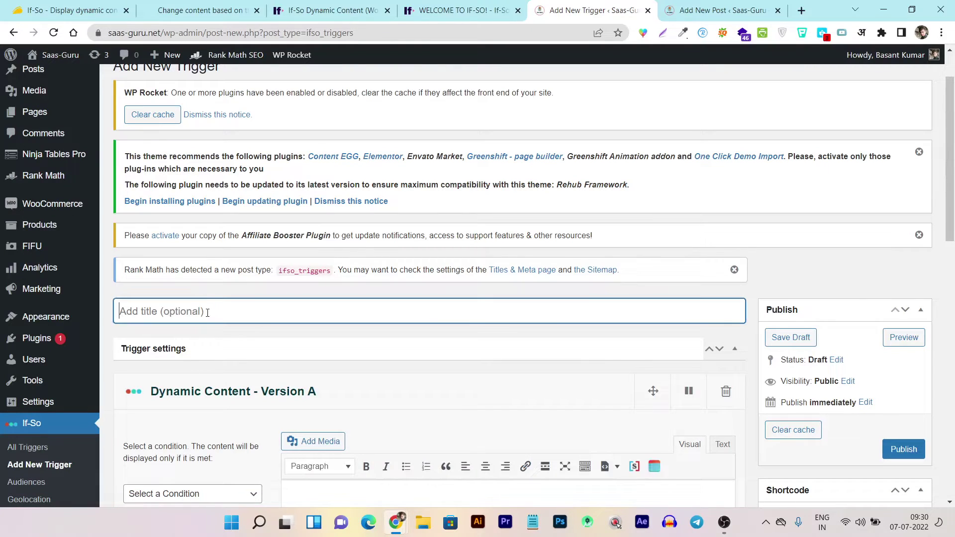
{"action": "type", "text": "Test"}
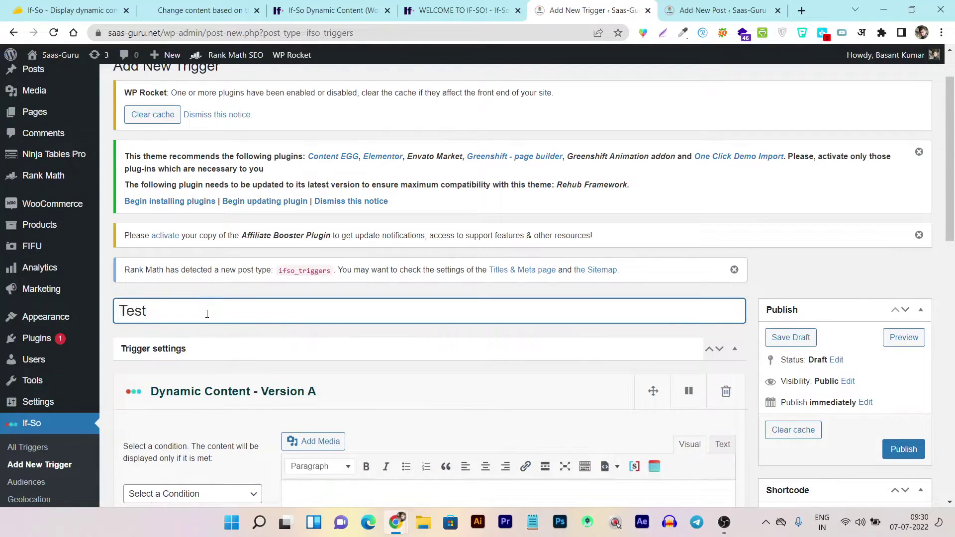
{"action": "type", "text": "Test"}
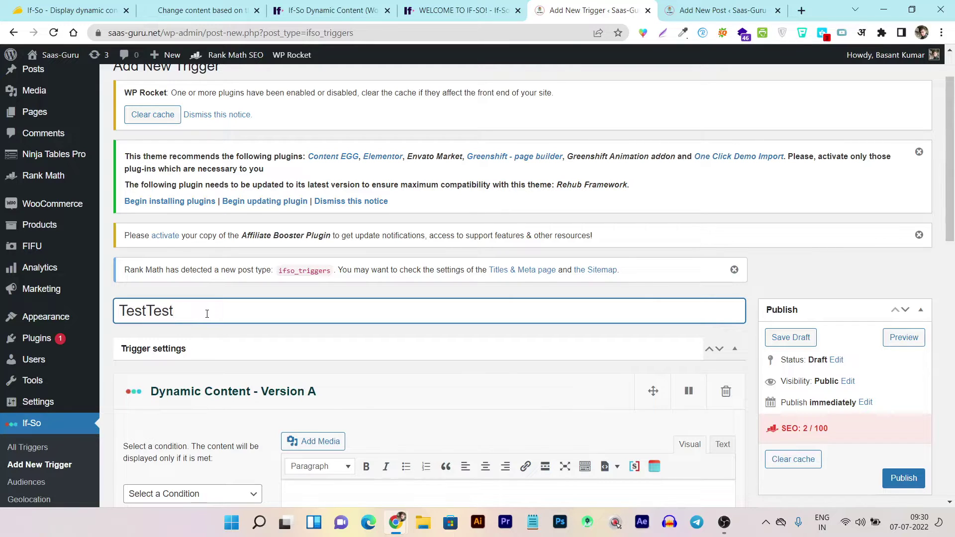
{"action": "key", "text": "BackSpace"}
{"action": "key", "text": "BackSpace"}
{"action": "key", "text": "BackSpace"}
{"action": "scroll", "coordinate": [211, 314], "scroll_direction": "down", "scroll_amount": 3}
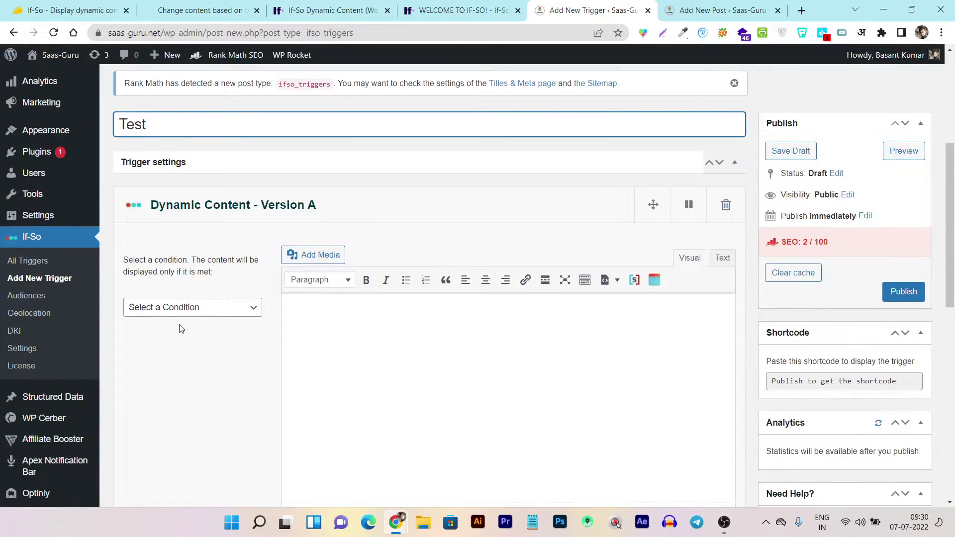
{"action": "left_click", "coordinate": [228, 309]}
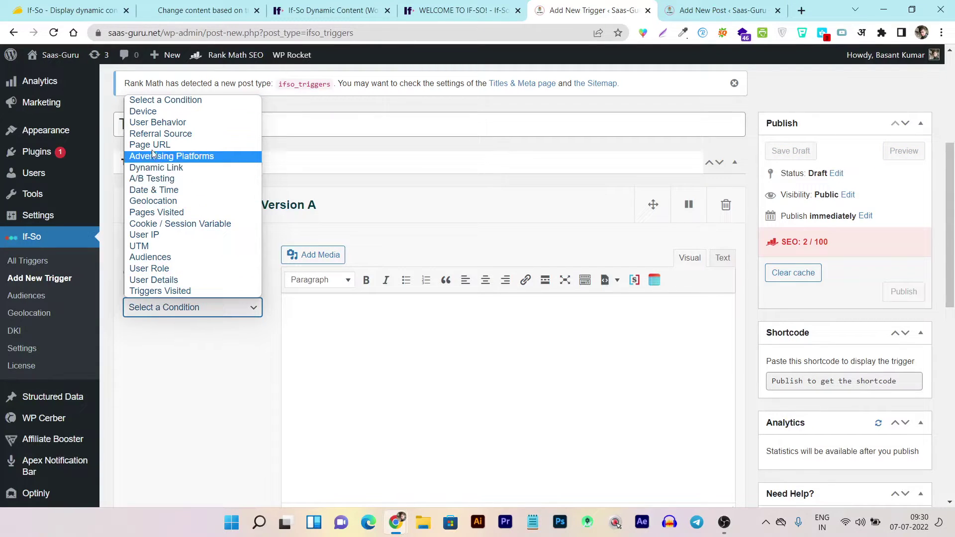
Set Version A's condition to User Behavior: Returning Visitor, shown after First Visit
{"action": "left_click", "coordinate": [159, 124]}
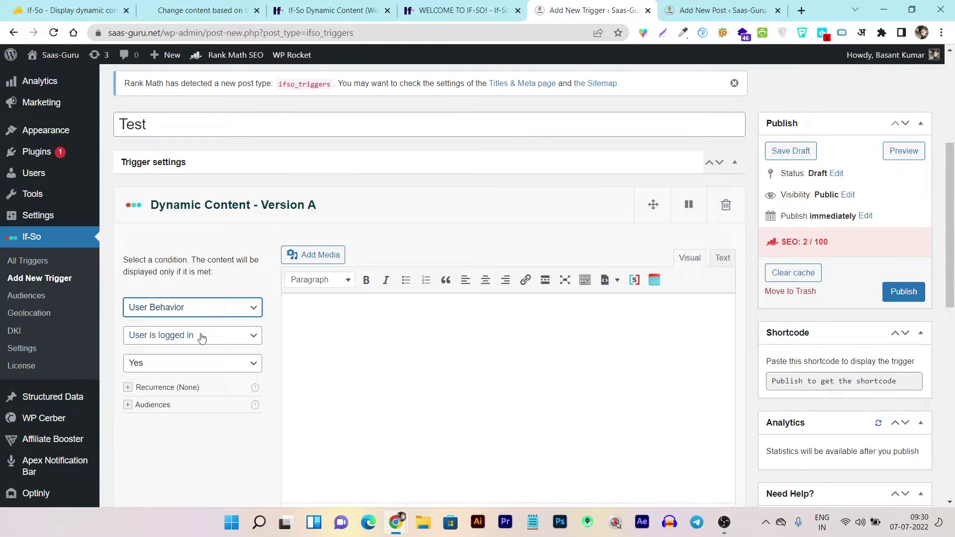
{"action": "left_click", "coordinate": [226, 334]}
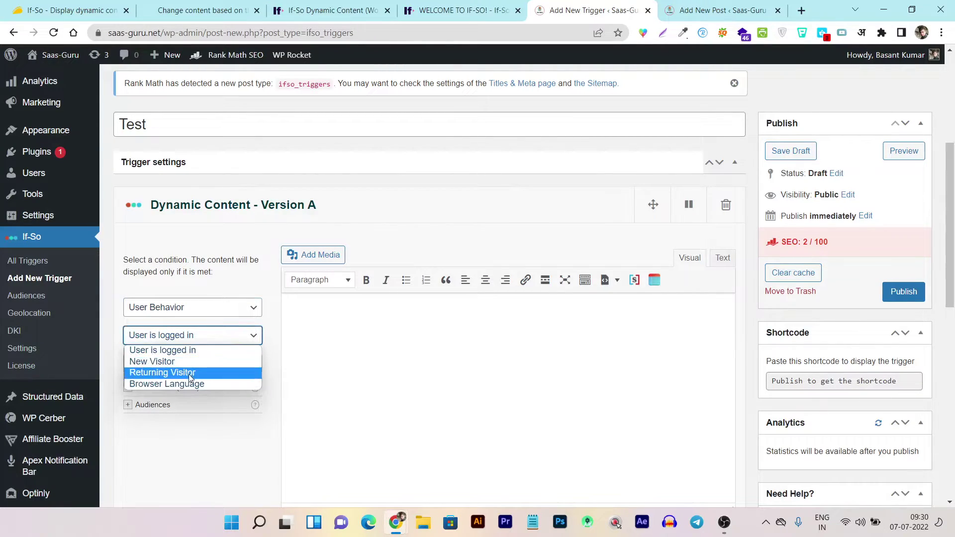
{"action": "left_click", "coordinate": [136, 376]}
{"action": "scroll", "coordinate": [358, 384], "scroll_direction": "down", "scroll_amount": 3}
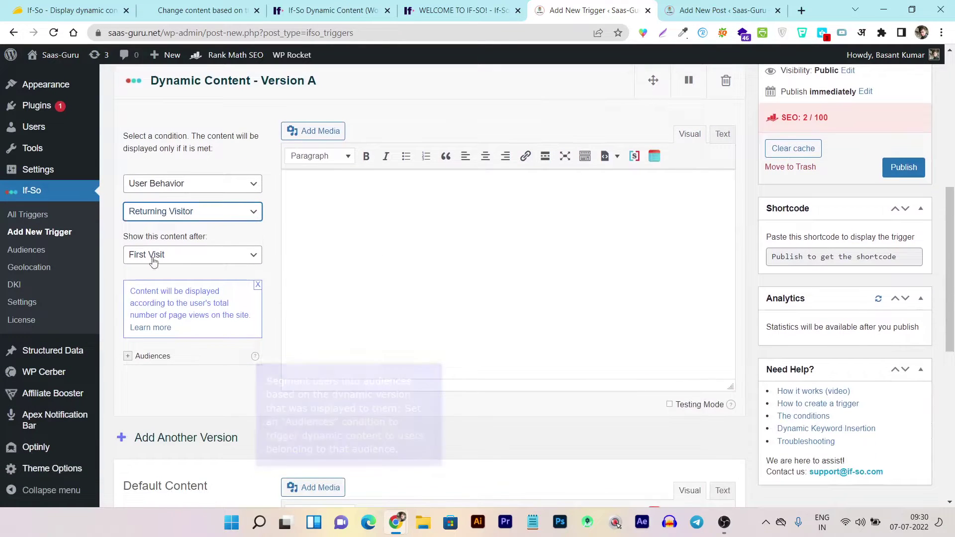
{"action": "left_click", "coordinate": [198, 257]}
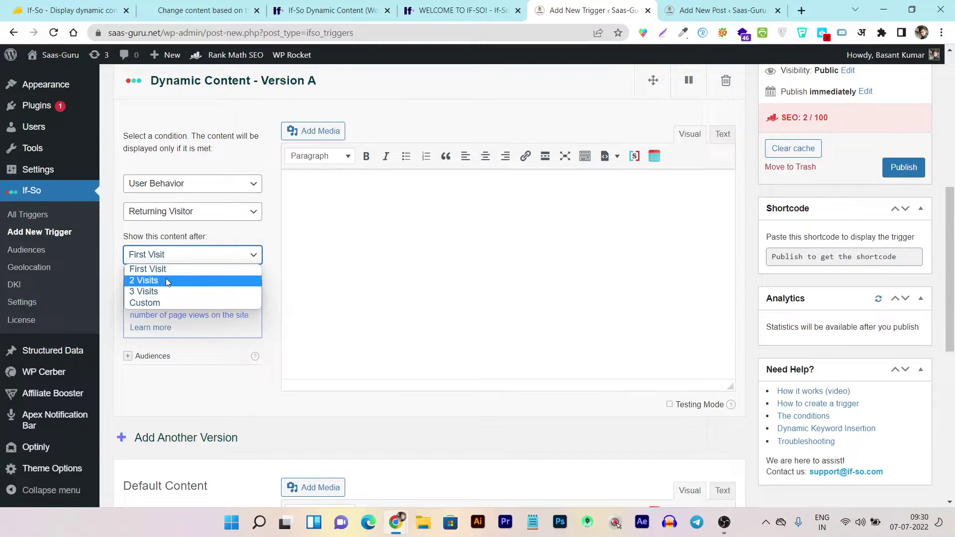
{"action": "left_click", "coordinate": [193, 273]}
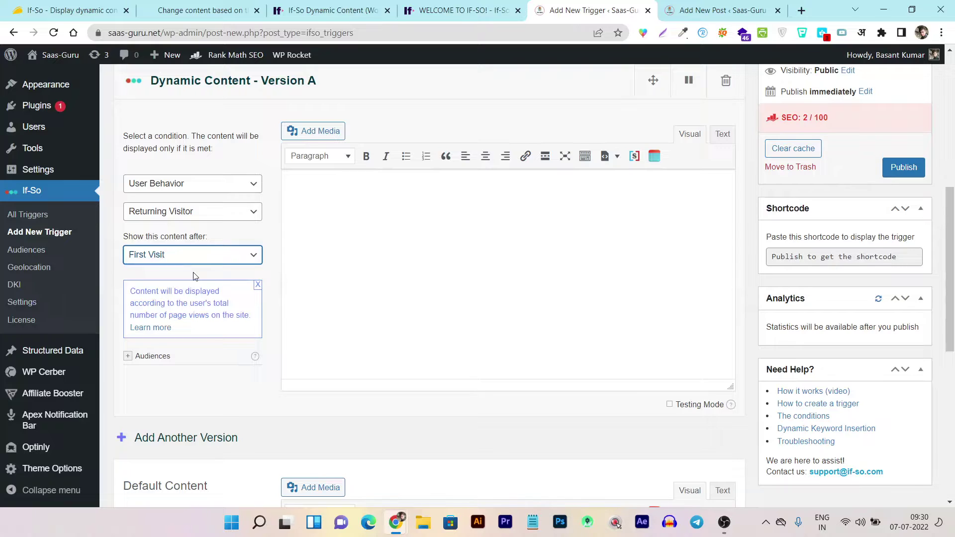
Fill Version A's content with placeholder text and enter 'test' as the Default Content
{"action": "left_click", "coordinate": [395, 270]}
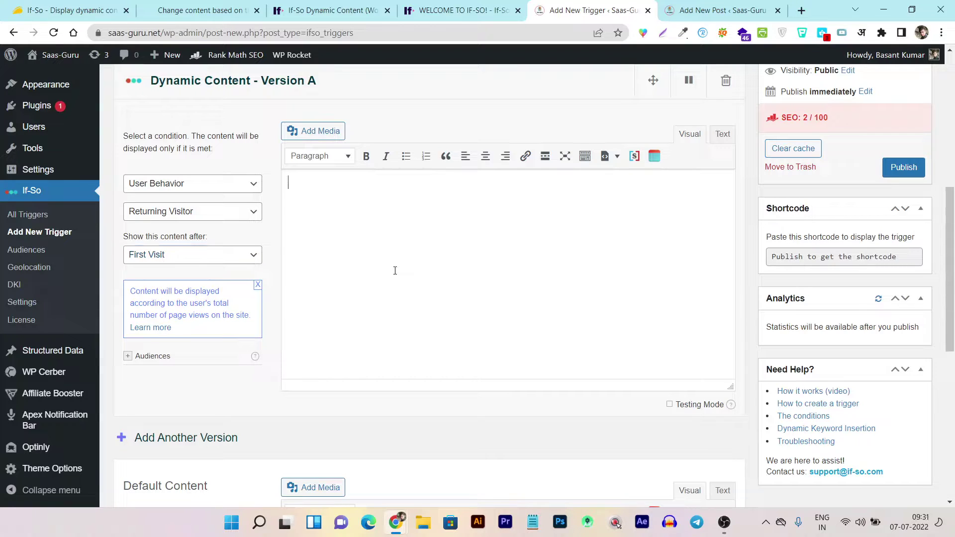
{"action": "type", "text": "hnjgoihjpoig oijhgoihj "}
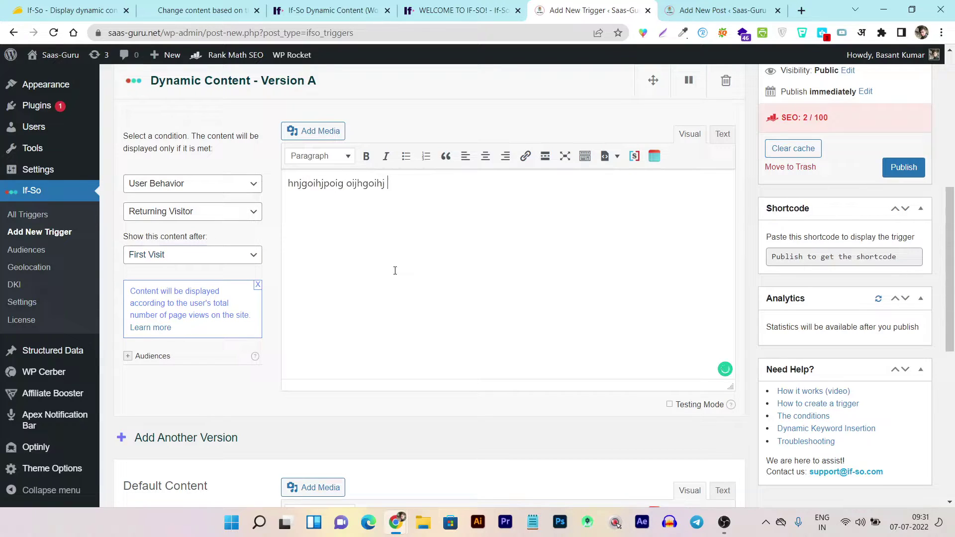
{"action": "type", "text": "goijhg popoijugw oippjug poij pgowrejupoug"}
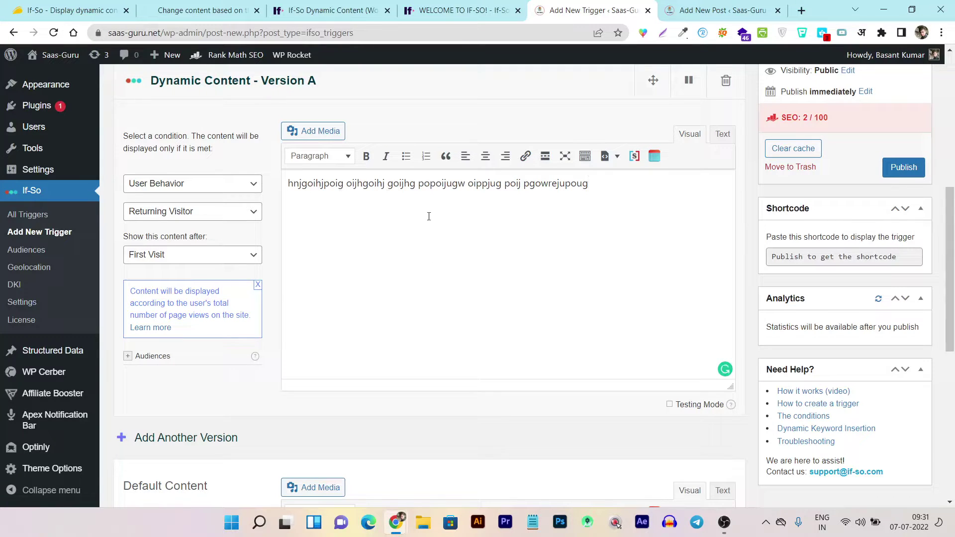
{"action": "scroll", "coordinate": [420, 271], "scroll_direction": "down", "scroll_amount": 5}
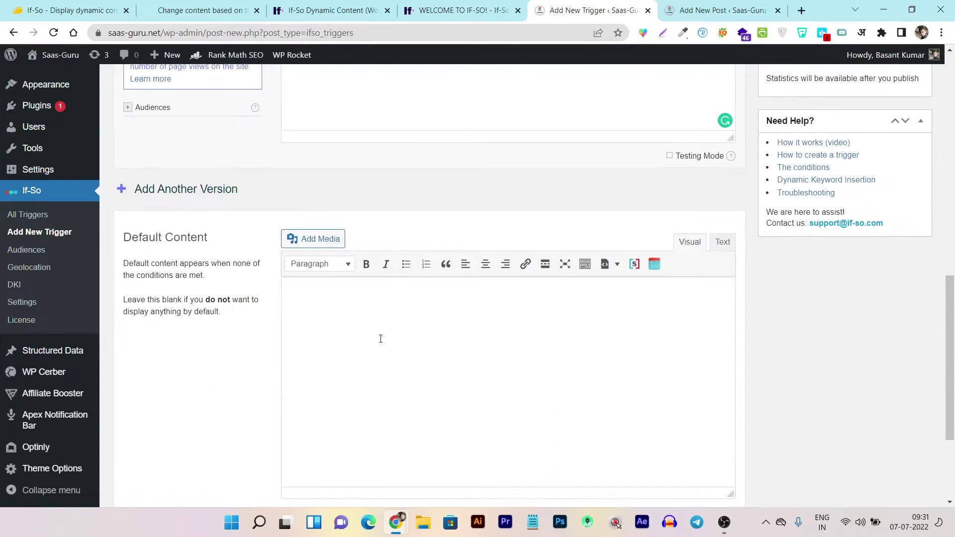
{"action": "left_click", "coordinate": [380, 339]}
{"action": "type", "text": "test 1"}
{"action": "scroll", "coordinate": [320, 308], "scroll_direction": "up", "scroll_amount": 2}
{"action": "scroll", "coordinate": [216, 209], "scroll_direction": "up", "scroll_amount": 3}
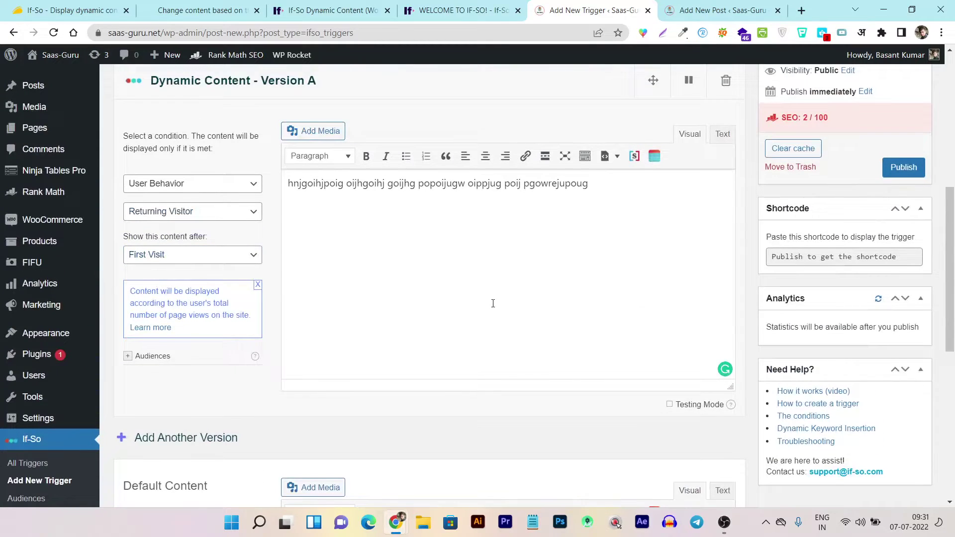
{"action": "scroll", "coordinate": [493, 303], "scroll_direction": "down", "scroll_amount": 4}
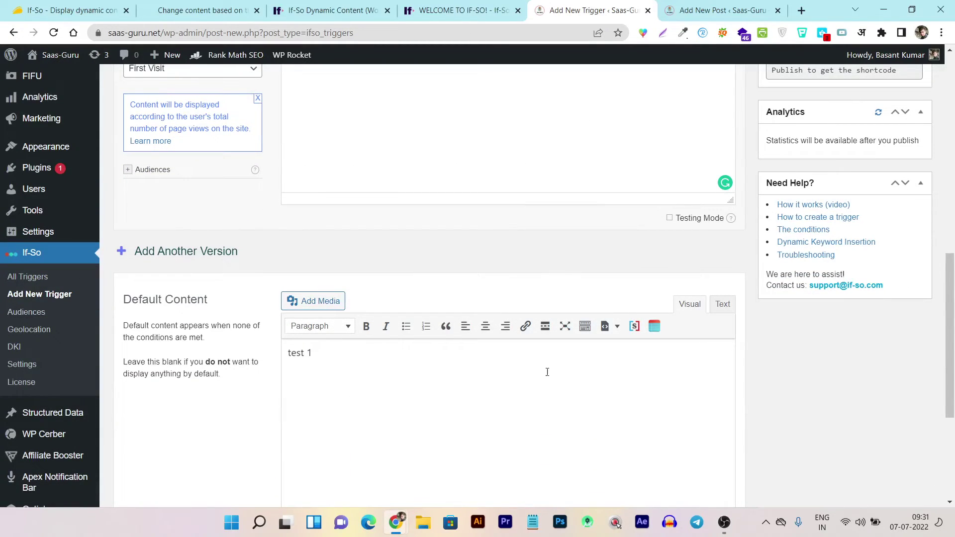
{"action": "scroll", "coordinate": [507, 282], "scroll_direction": "up", "scroll_amount": 4}
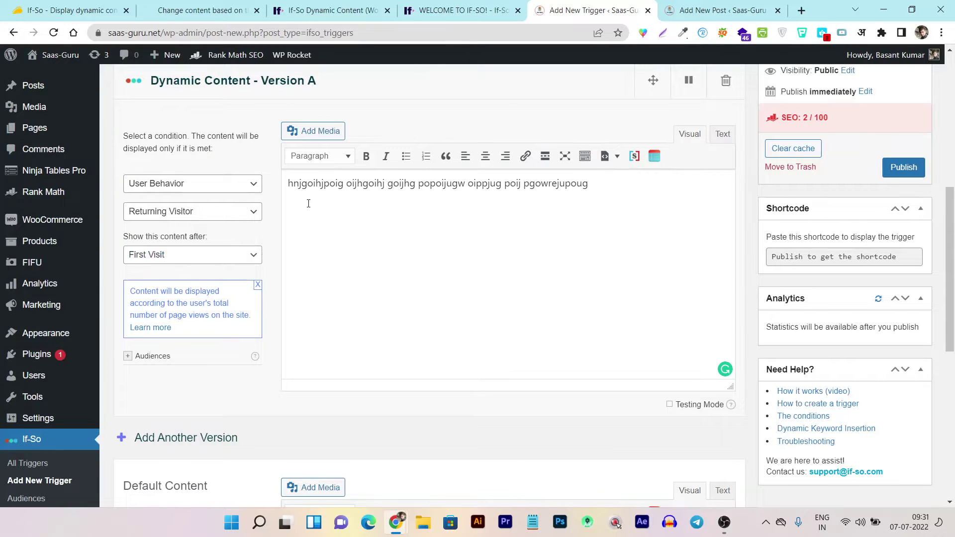
{"action": "scroll", "coordinate": [515, 255], "scroll_direction": "up", "scroll_amount": 4}
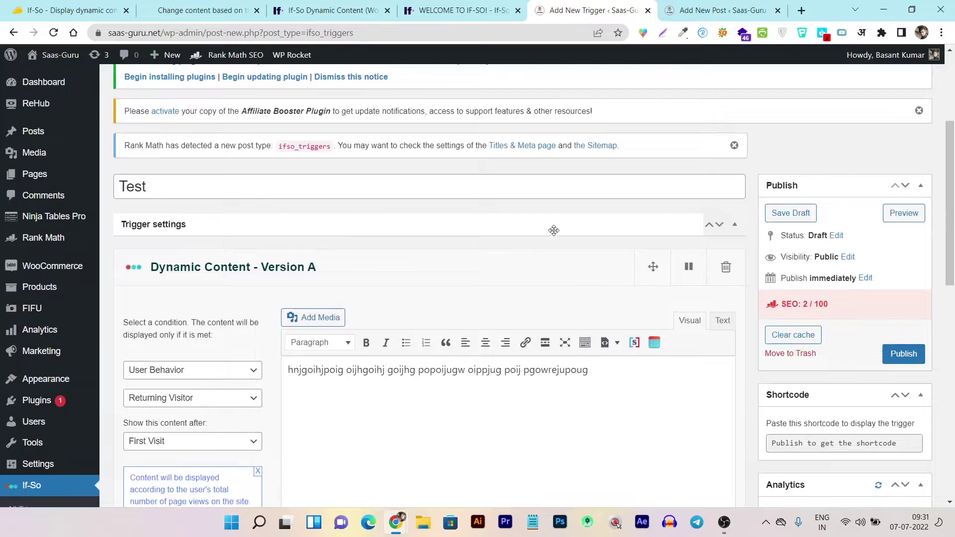
{"action": "scroll", "coordinate": [552, 228], "scroll_direction": "down", "scroll_amount": 1}
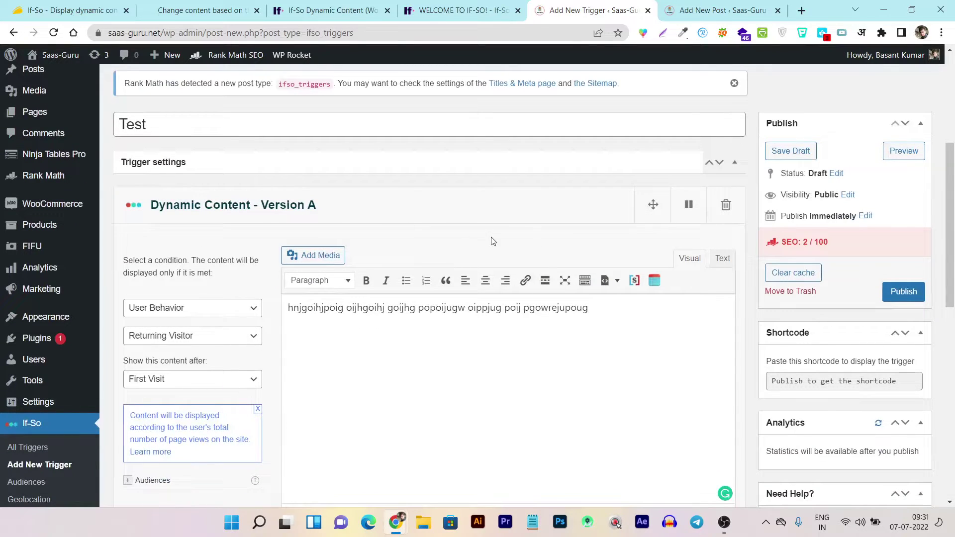
{"action": "scroll", "coordinate": [584, 342], "scroll_direction": "down", "scroll_amount": 3}
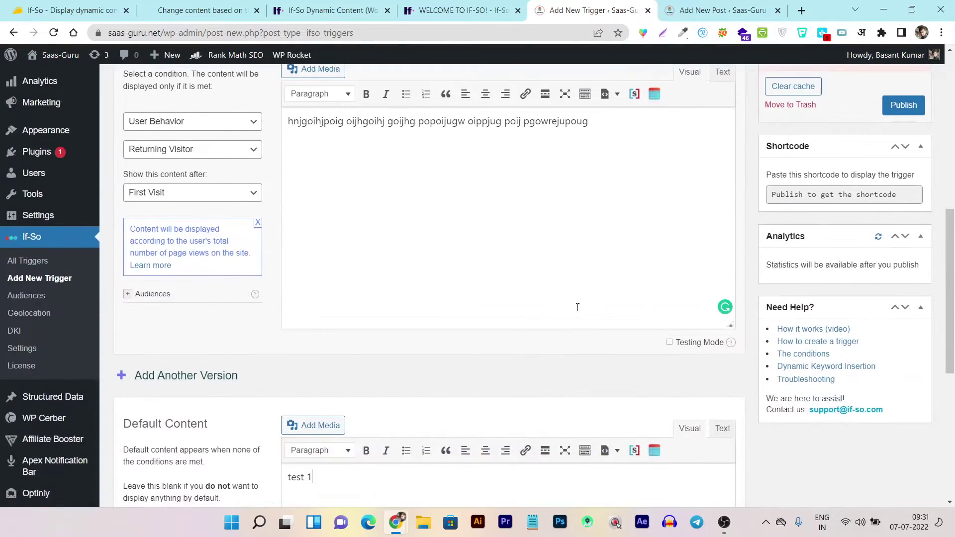
{"action": "scroll", "coordinate": [576, 305], "scroll_direction": "up", "scroll_amount": 3}
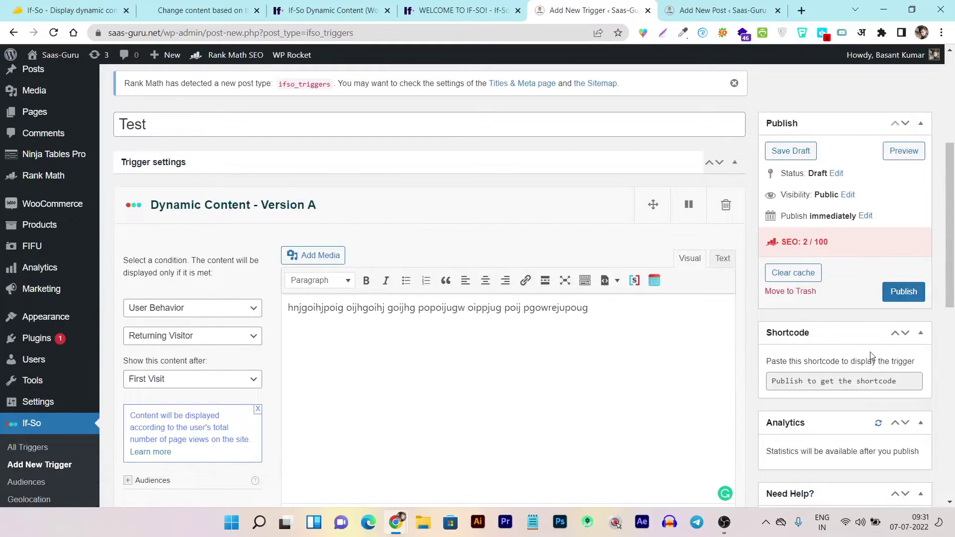
{"action": "scroll", "coordinate": [845, 356], "scroll_direction": "down", "scroll_amount": 1}
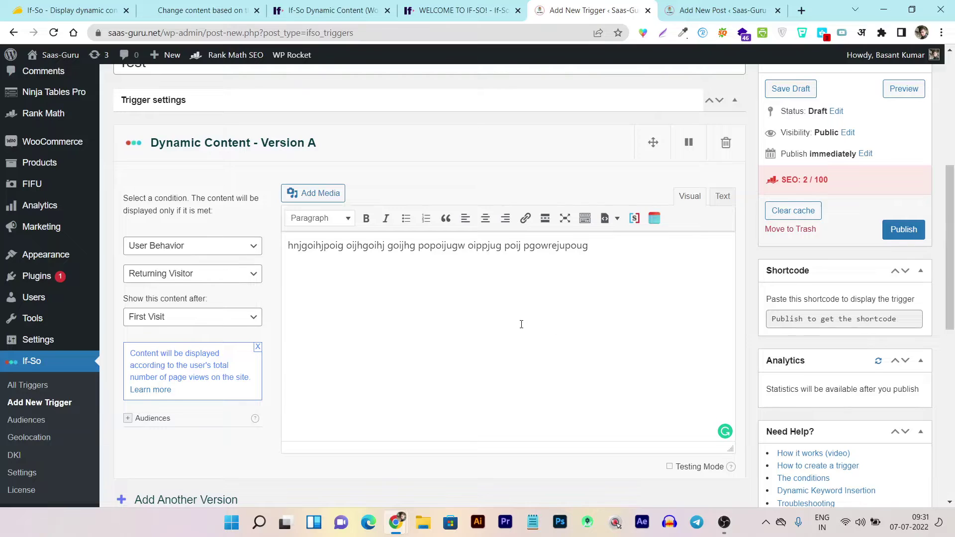
{"action": "scroll", "coordinate": [521, 324], "scroll_direction": "down", "scroll_amount": 2}
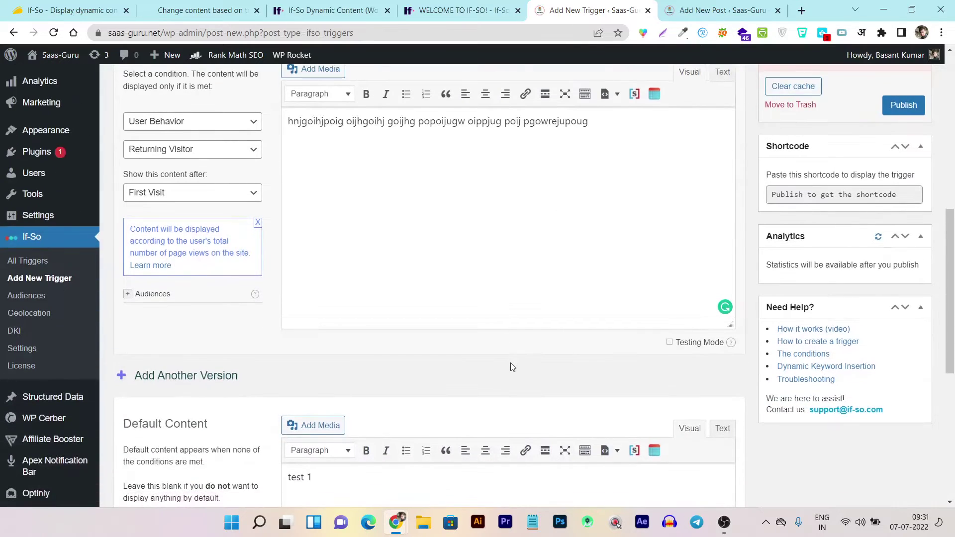
Abandon the unsaved trigger for If-So Audiences, then go to the Geolocation page
{"action": "left_click", "coordinate": [22, 295]}
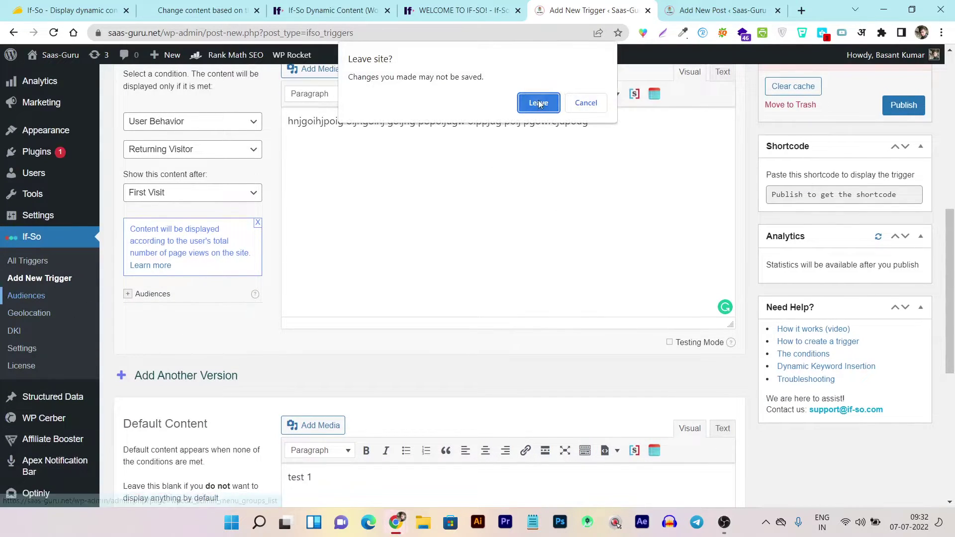
{"action": "left_click", "coordinate": [539, 103]}
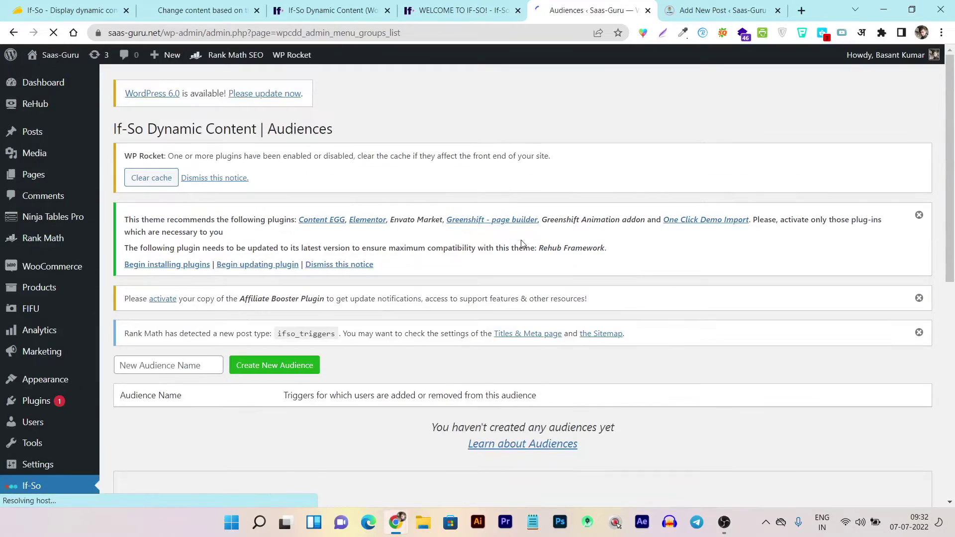
{"action": "scroll", "coordinate": [497, 264], "scroll_direction": "down", "scroll_amount": 3}
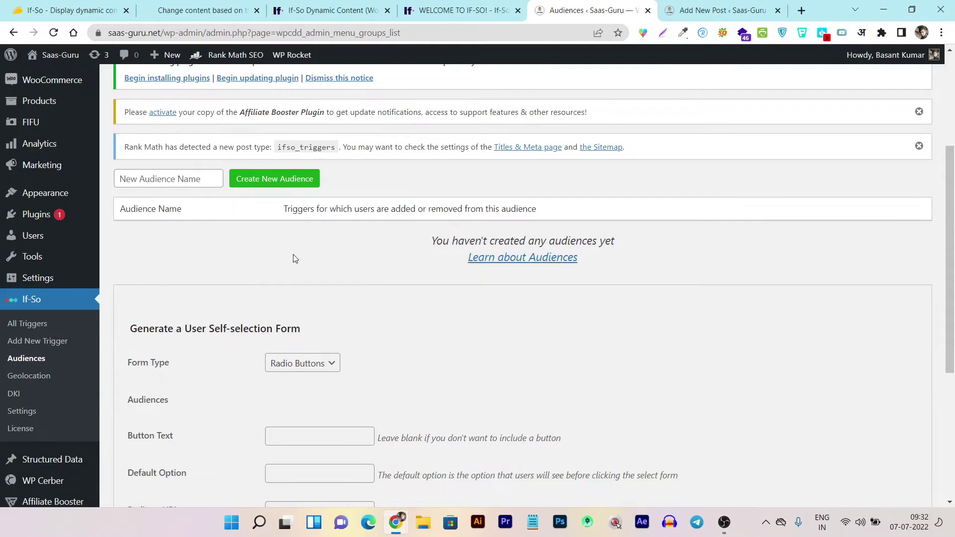
{"action": "scroll", "coordinate": [311, 358], "scroll_direction": "down", "scroll_amount": 3}
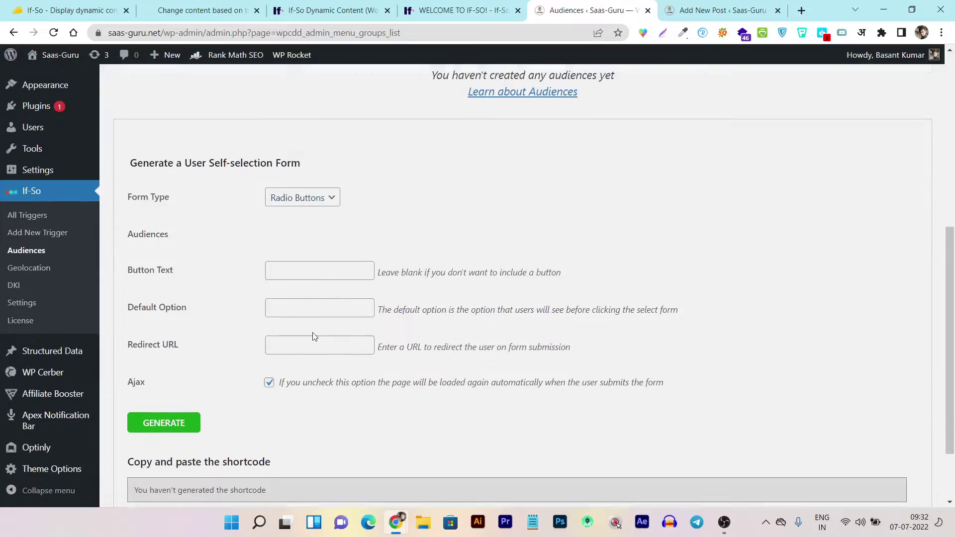
{"action": "scroll", "coordinate": [314, 337], "scroll_direction": "down", "scroll_amount": 2}
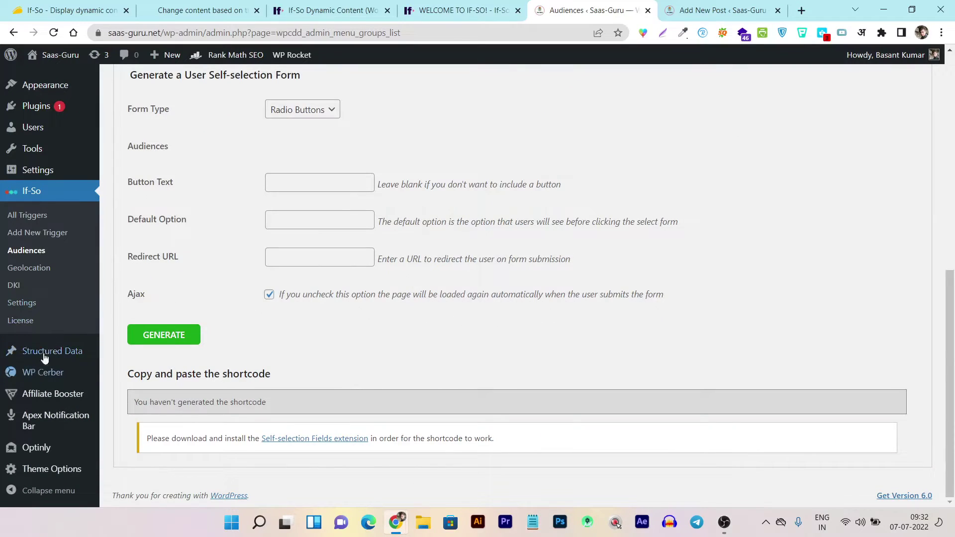
{"action": "left_click", "coordinate": [36, 271]}
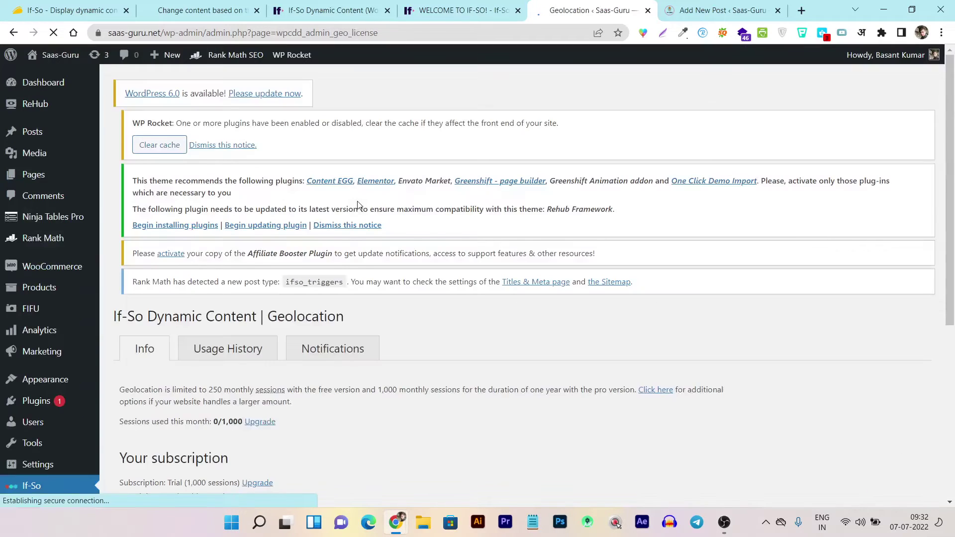
Try activating the pasted license key on the Geolocation page, then return to AppSumo
{"action": "scroll", "coordinate": [423, 293], "scroll_direction": "down", "scroll_amount": 5}
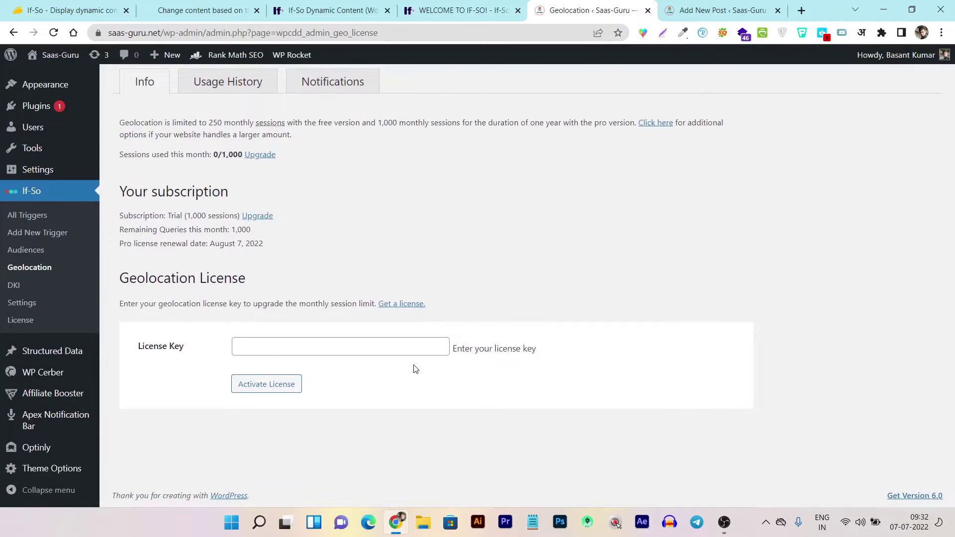
{"action": "left_click", "coordinate": [292, 352]}
{"action": "key", "text": "ctrl+v"}
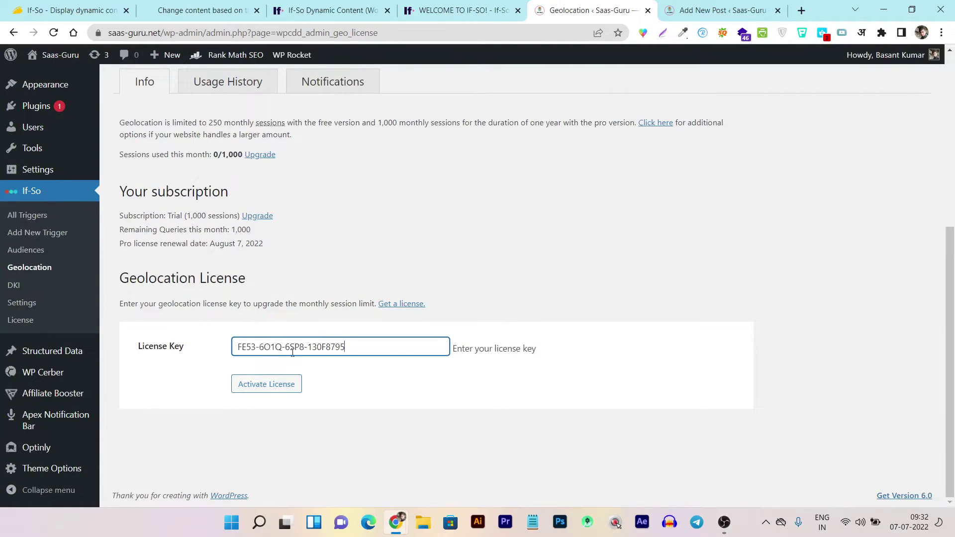
{"action": "left_click", "coordinate": [272, 388]}
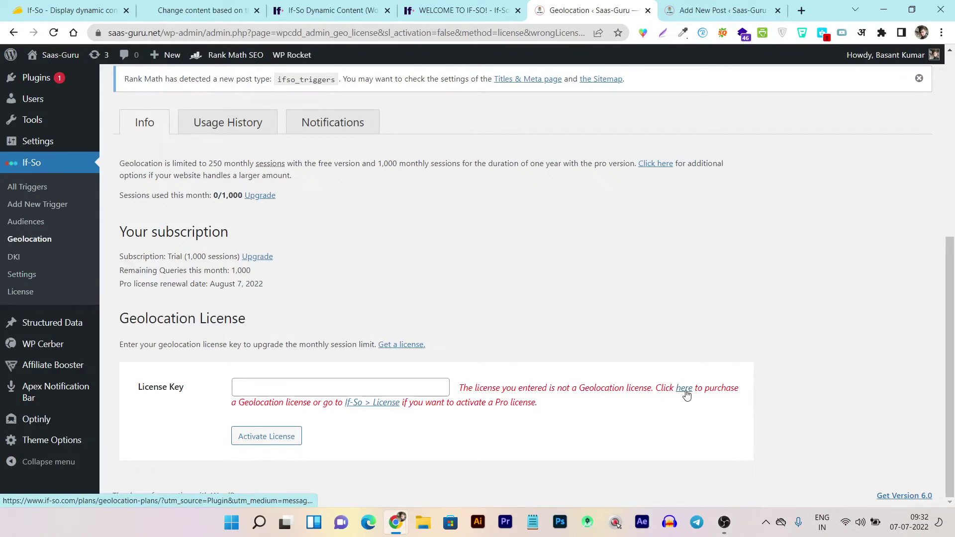
{"action": "left_click", "coordinate": [69, 10]}
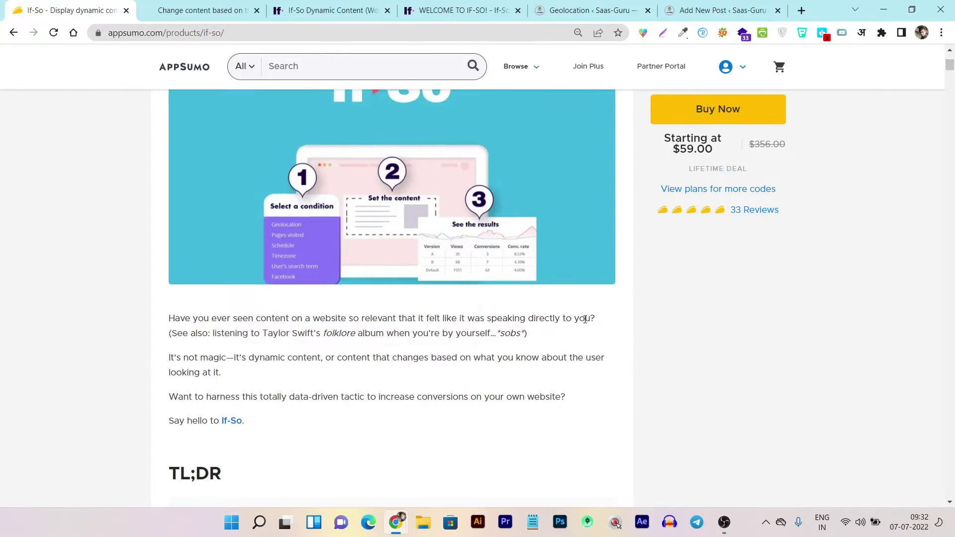
Return from AppSumo to the WordPress If-So Geolocation tab
{"action": "scroll", "coordinate": [585, 319], "scroll_direction": "up", "scroll_amount": 2}
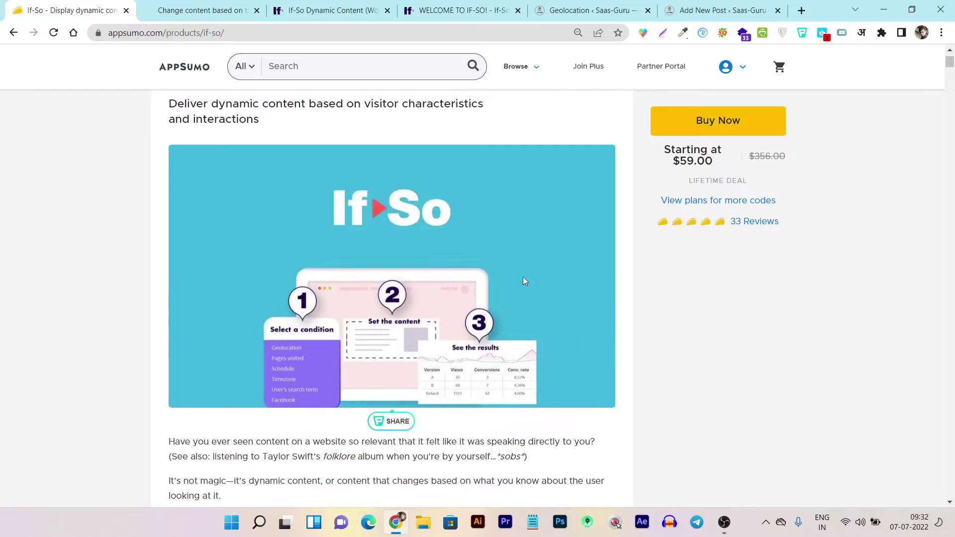
{"action": "left_click", "coordinate": [592, 10]}
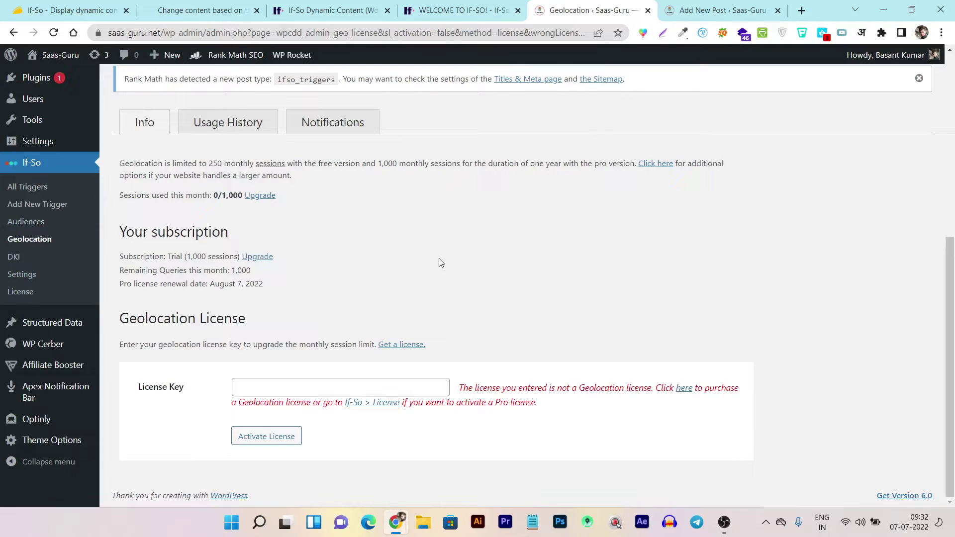
Open the If-So DKI documentation in a new tab and glance at the other open tabs
{"action": "left_click", "coordinate": [19, 267]}
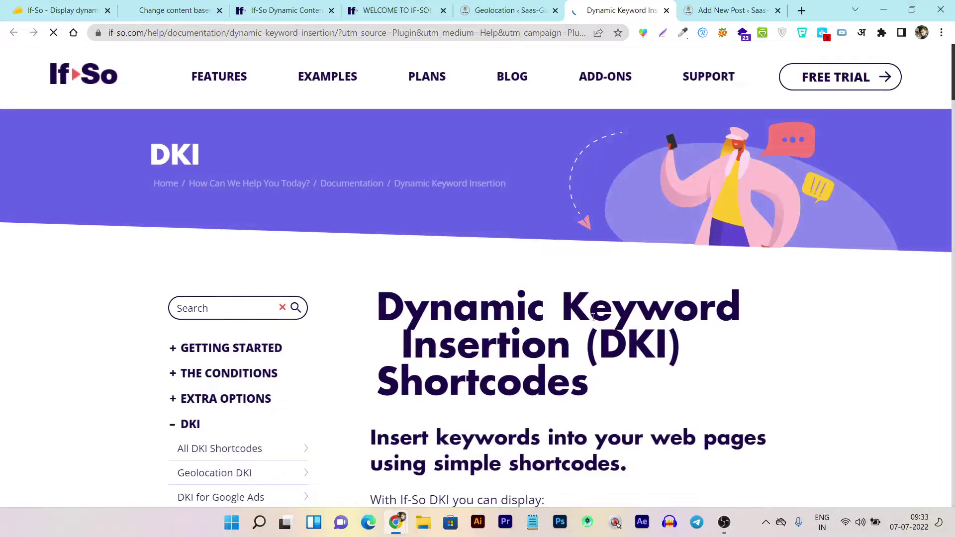
{"action": "scroll", "coordinate": [532, 238], "scroll_direction": "down", "scroll_amount": 3}
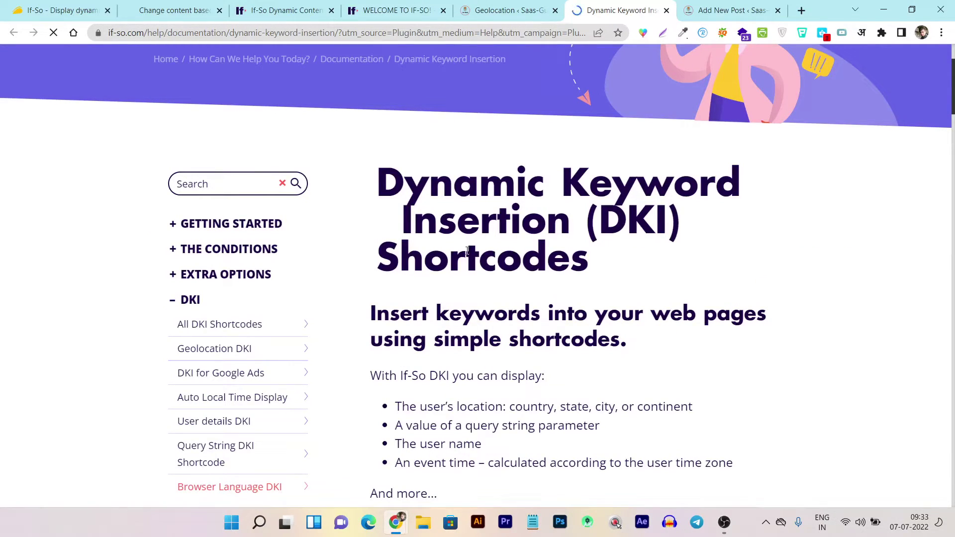
{"action": "left_click", "coordinate": [286, 10]}
{"action": "left_click", "coordinate": [182, 6]}
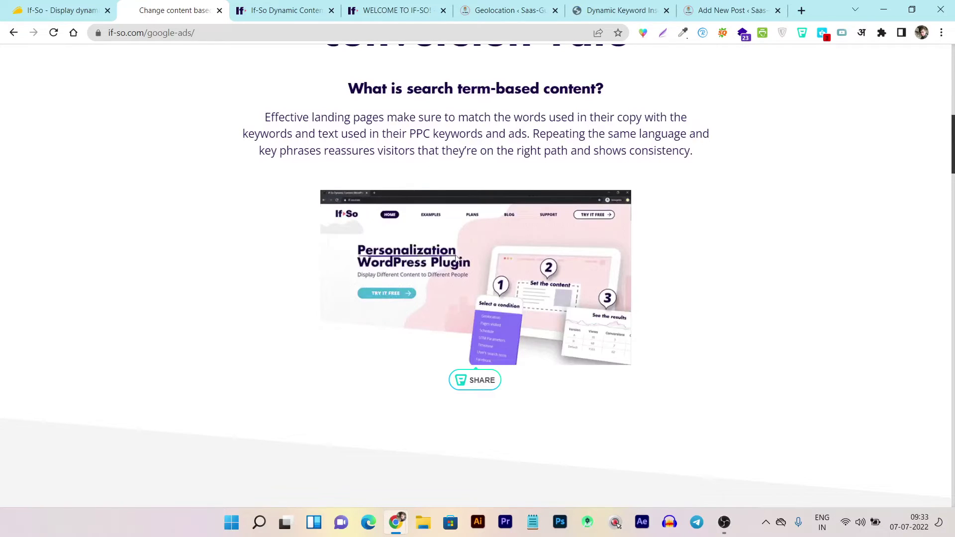
{"action": "left_click", "coordinate": [608, 7]}
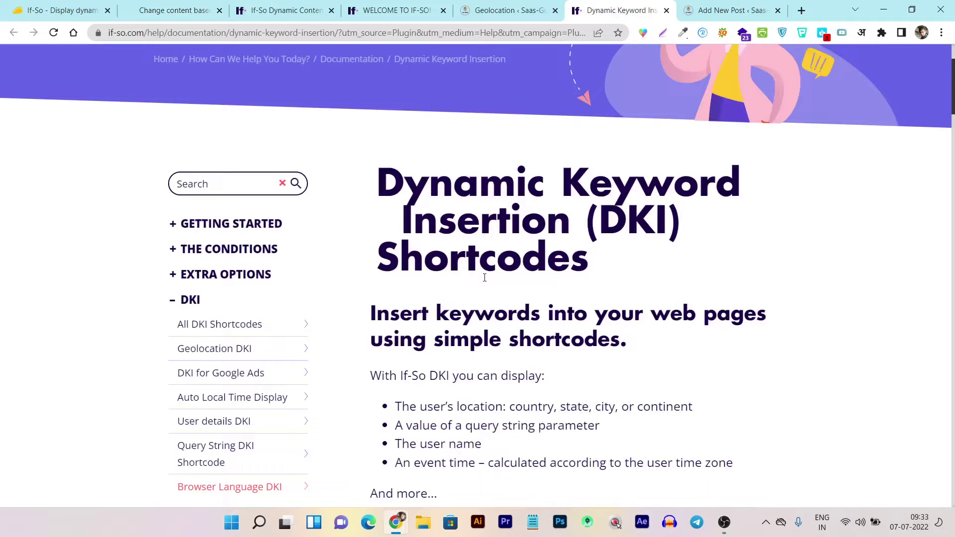
Read through the DKI shortcodes, then go back to the WordPress Geolocation tab
{"action": "scroll", "coordinate": [485, 277], "scroll_direction": "down", "scroll_amount": 5}
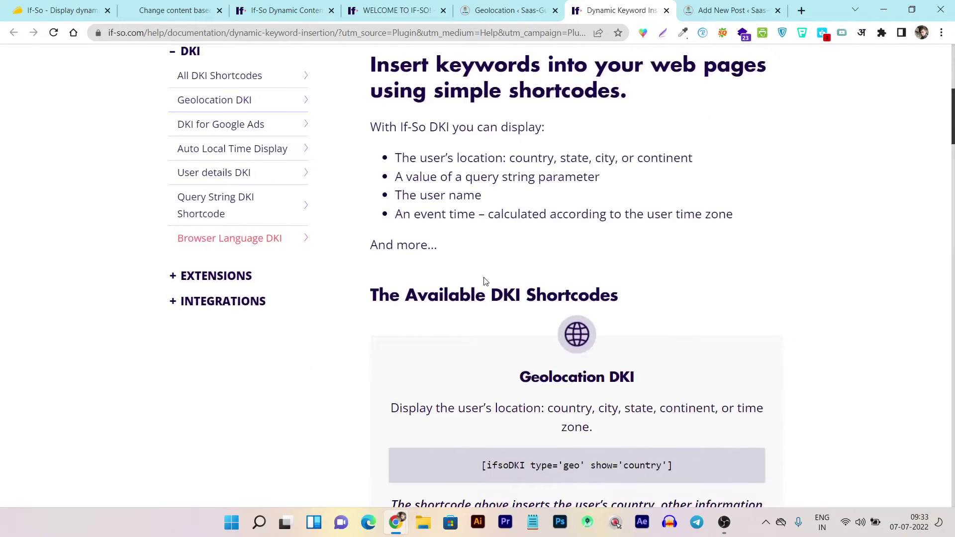
{"action": "scroll", "coordinate": [483, 278], "scroll_direction": "down", "scroll_amount": 1}
{"action": "scroll", "coordinate": [475, 273], "scroll_direction": "up", "scroll_amount": 3}
{"action": "scroll", "coordinate": [478, 272], "scroll_direction": "down", "scroll_amount": 4}
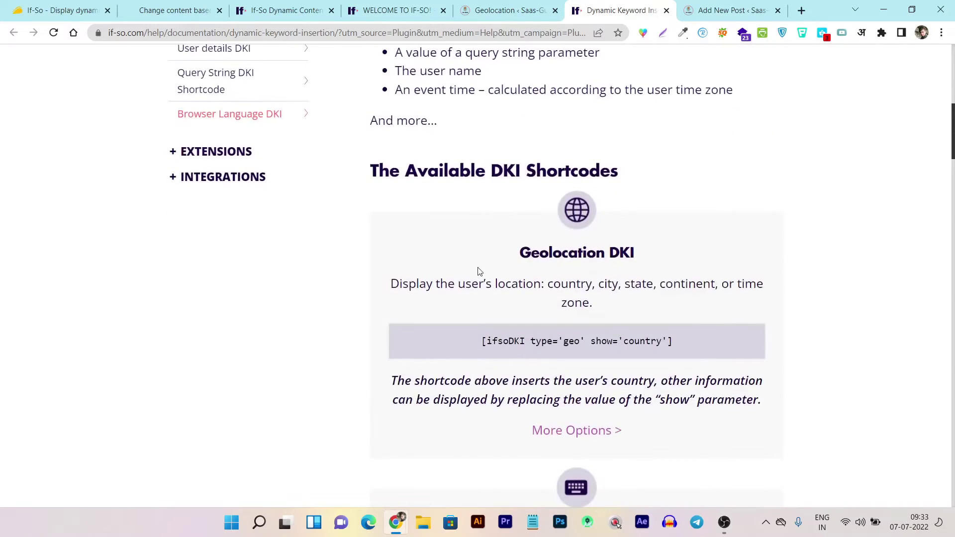
{"action": "scroll", "coordinate": [479, 271], "scroll_direction": "down", "scroll_amount": 4}
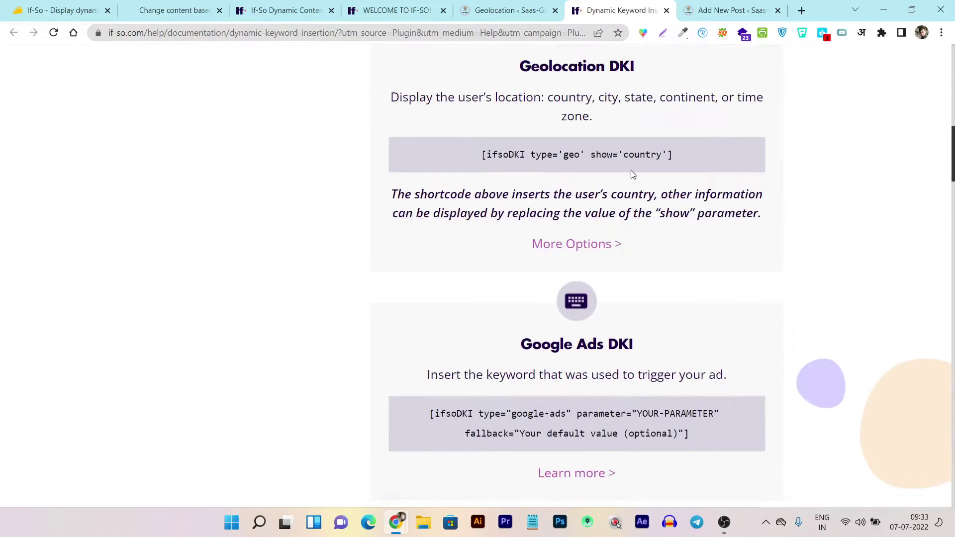
{"action": "scroll", "coordinate": [542, 179], "scroll_direction": "up", "scroll_amount": 3}
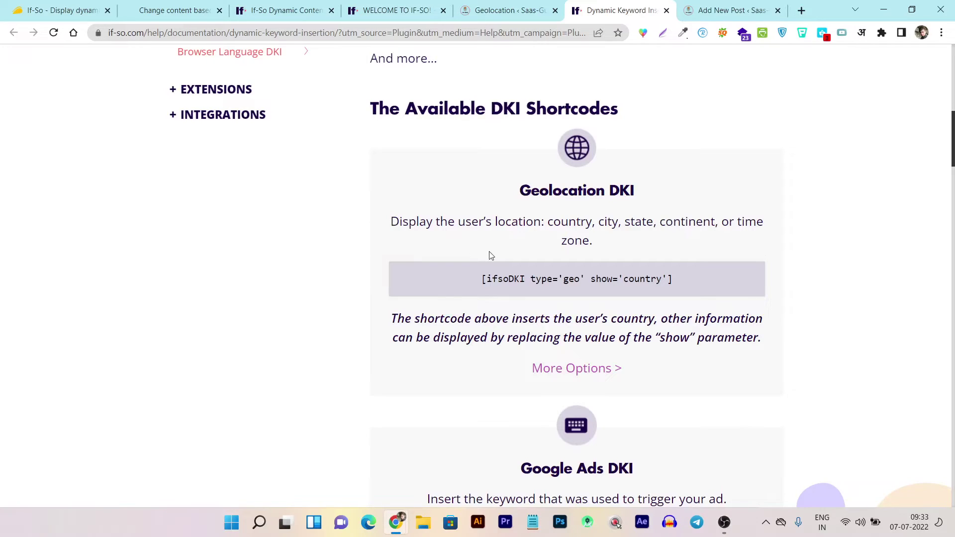
{"action": "scroll", "coordinate": [490, 255], "scroll_direction": "up", "scroll_amount": 5}
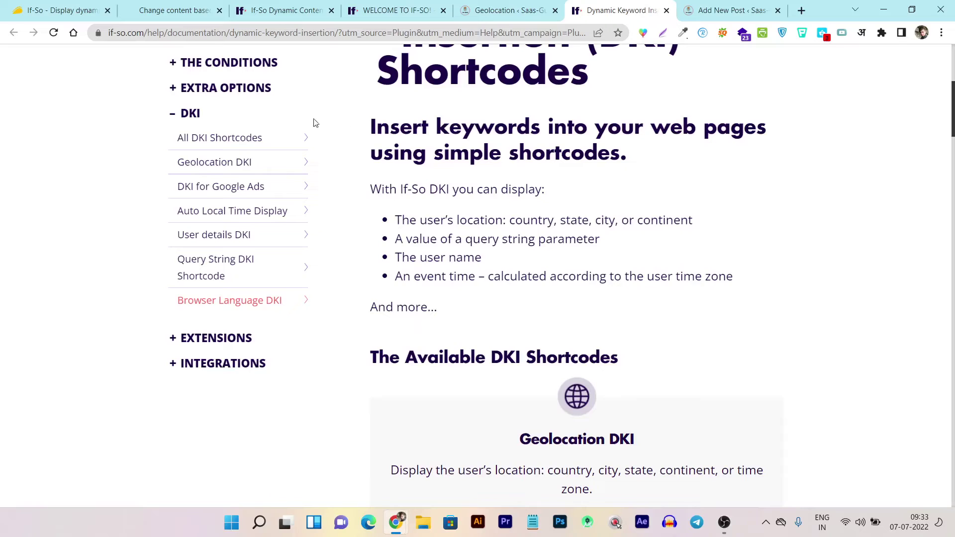
{"action": "left_click", "coordinate": [170, 10]}
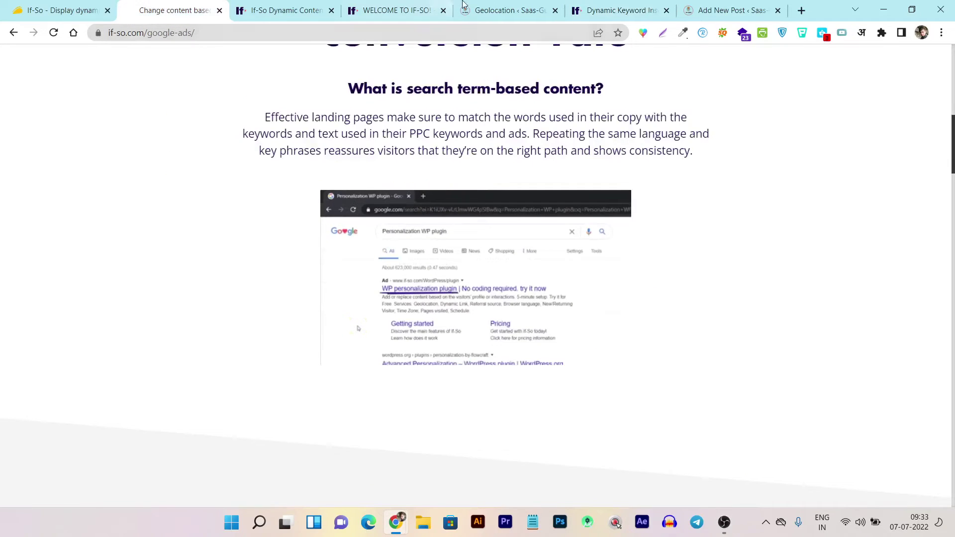
{"action": "left_click", "coordinate": [512, 11]}
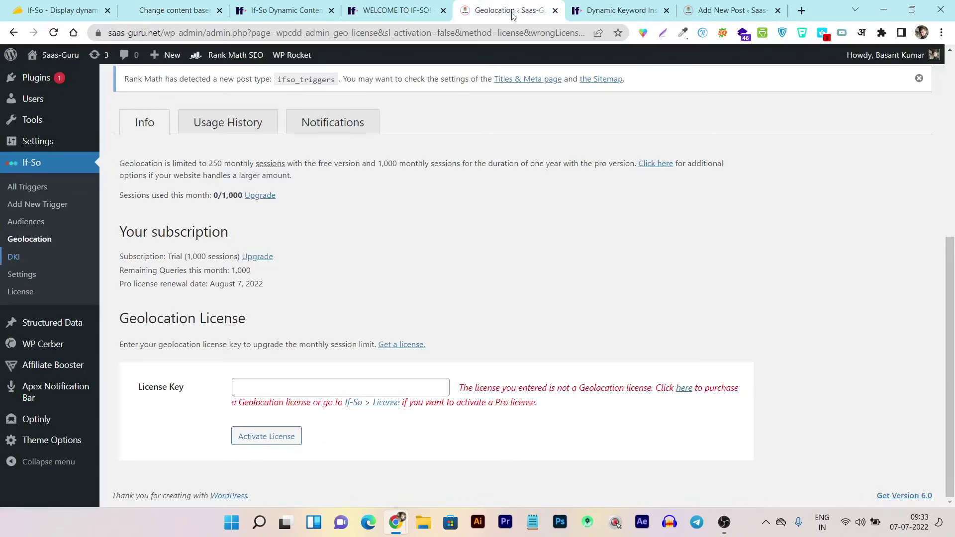
Enable Page caching compatibility in the If-So Settings
{"action": "left_click", "coordinate": [23, 274]}
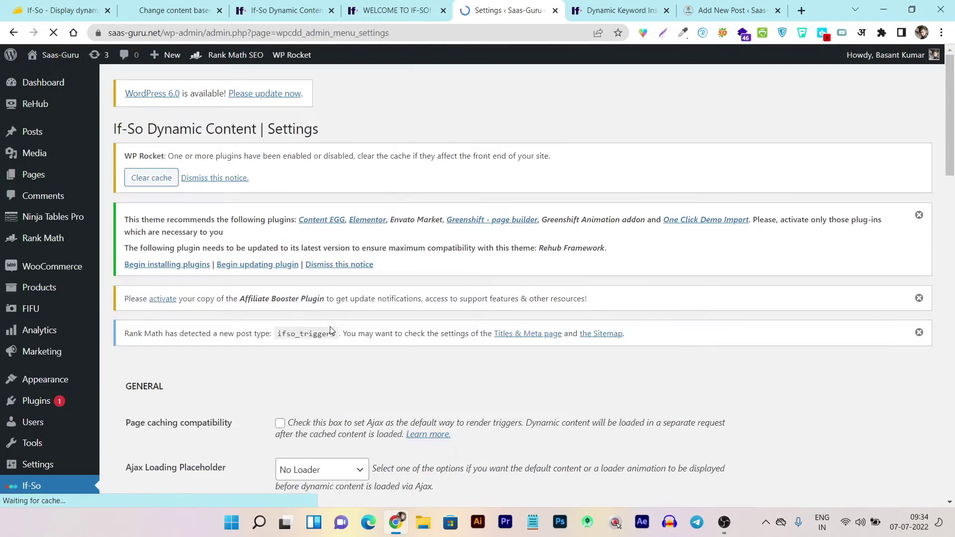
{"action": "scroll", "coordinate": [332, 386], "scroll_direction": "down", "scroll_amount": 2}
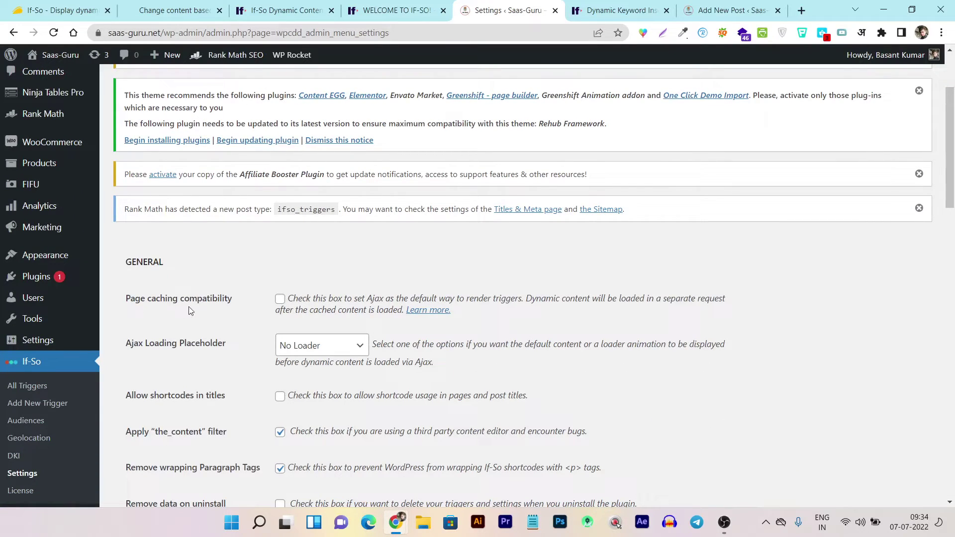
{"action": "left_click", "coordinate": [281, 302]}
Review the rest of the Settings page, then return to the AppSumo If-So tab
{"action": "mouse_move", "coordinate": [286, 57]}
{"action": "scroll", "coordinate": [172, 352], "scroll_direction": "down", "scroll_amount": 5}
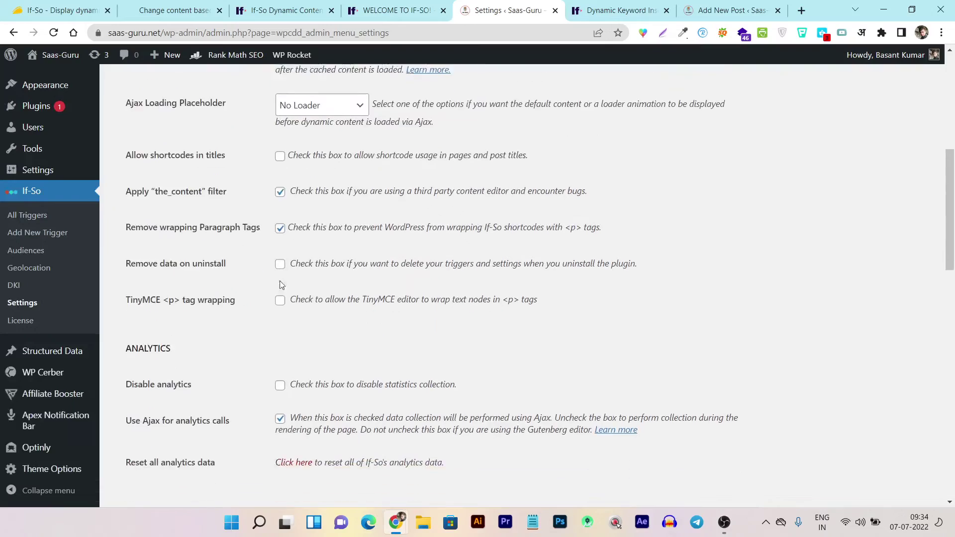
{"action": "scroll", "coordinate": [278, 309], "scroll_direction": "down", "scroll_amount": 4}
{"action": "scroll", "coordinate": [271, 388], "scroll_direction": "up", "scroll_amount": 9}
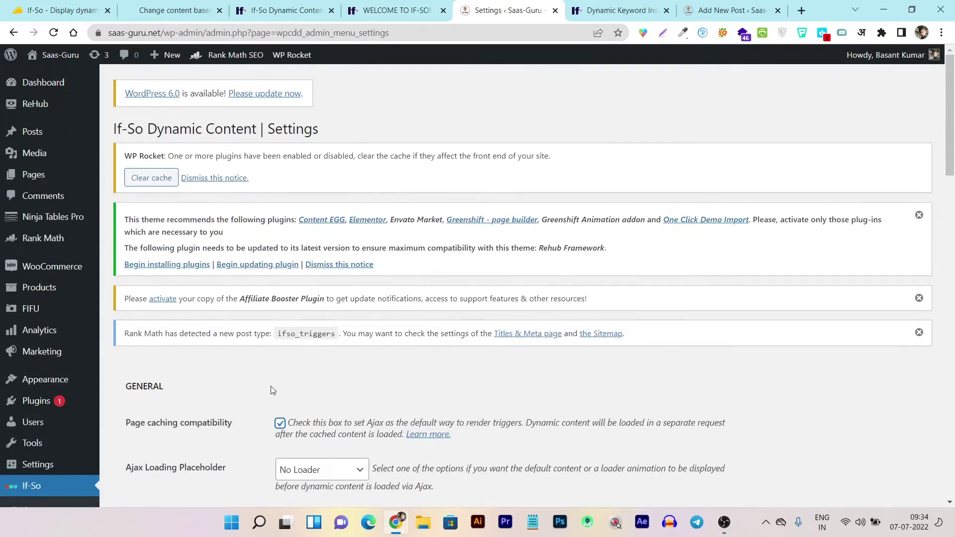
{"action": "scroll", "coordinate": [270, 386], "scroll_direction": "down", "scroll_amount": 4}
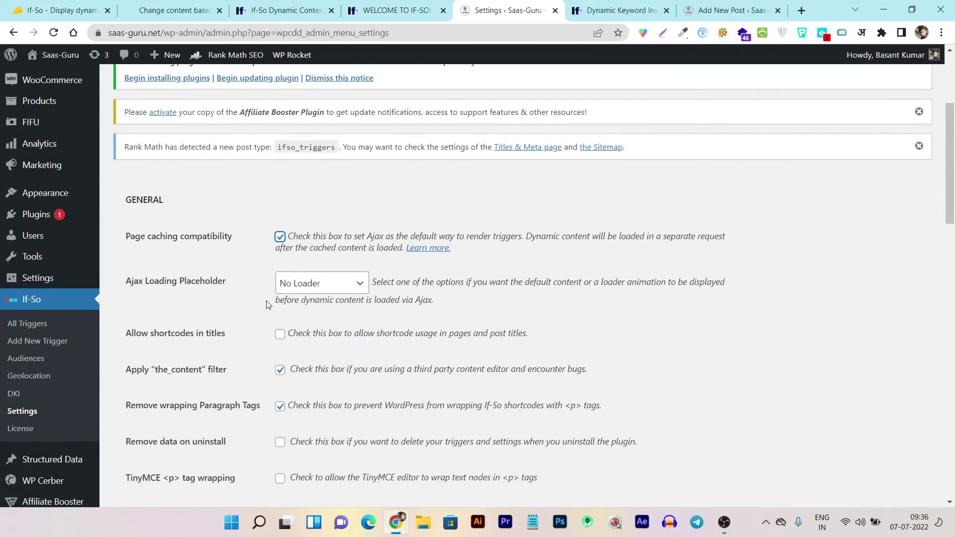
{"action": "scroll", "coordinate": [266, 305], "scroll_direction": "down", "scroll_amount": 3}
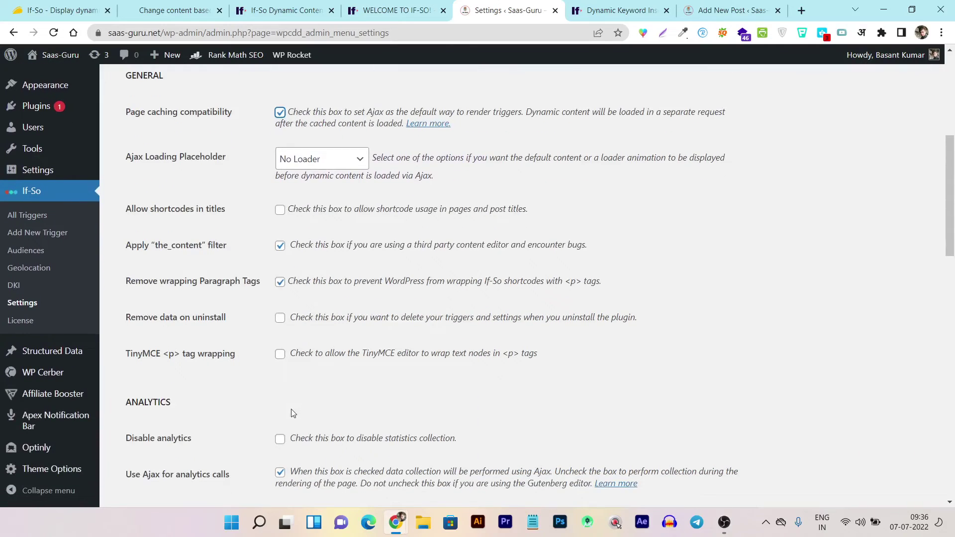
{"action": "scroll", "coordinate": [292, 362], "scroll_direction": "up", "scroll_amount": 1}
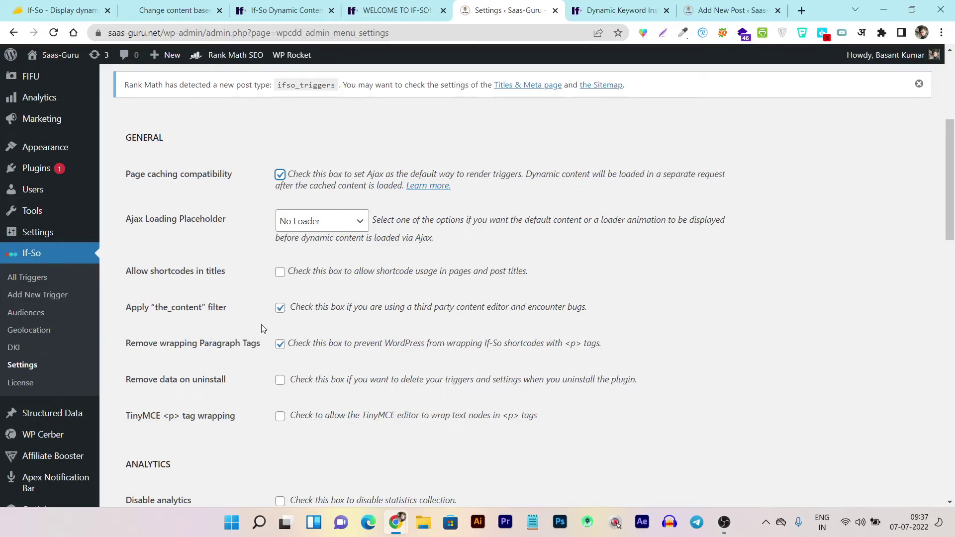
{"action": "left_click", "coordinate": [50, 9]}
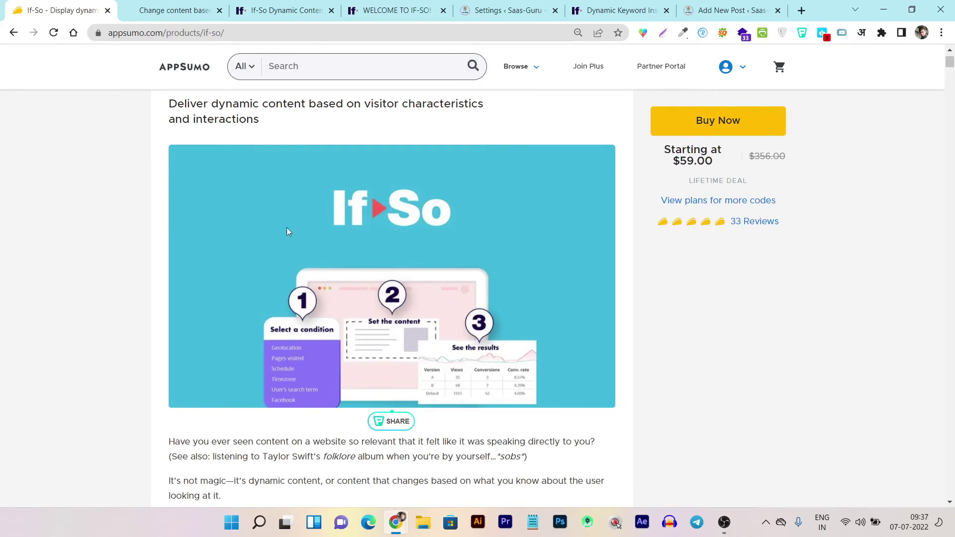
{"action": "scroll", "coordinate": [433, 180], "scroll_direction": "up", "scroll_amount": 1}
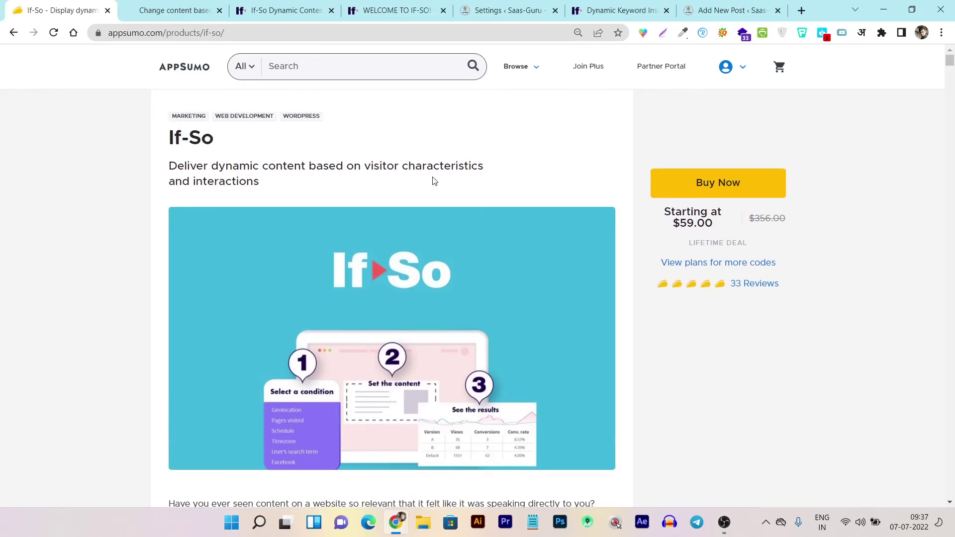
{"action": "scroll", "coordinate": [433, 180], "scroll_direction": "down", "scroll_amount": 1}
{"action": "scroll", "coordinate": [237, 202], "scroll_direction": "up", "scroll_amount": 1}
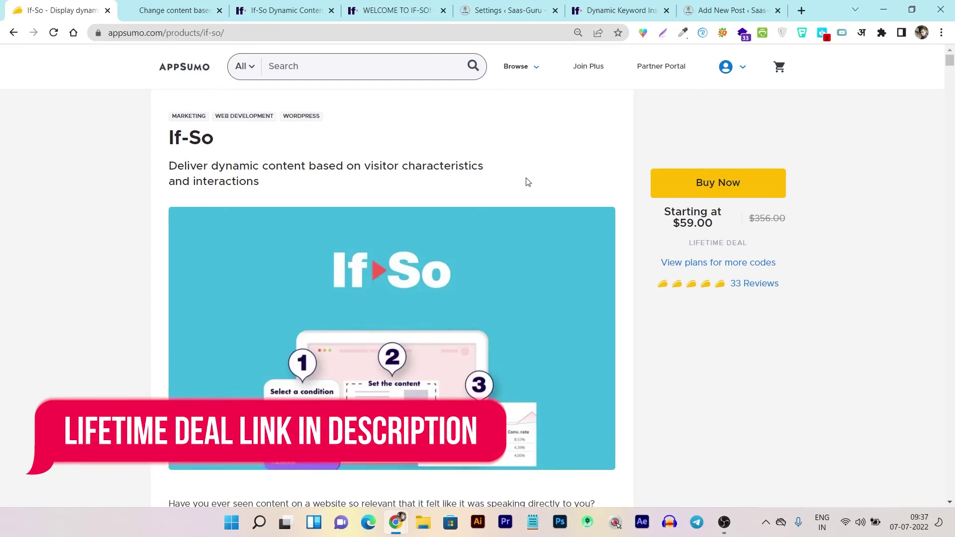
{"action": "scroll", "coordinate": [528, 189], "scroll_direction": "down", "scroll_amount": 3}
{"action": "scroll", "coordinate": [522, 214], "scroll_direction": "down", "scroll_amount": 3}
{"action": "scroll", "coordinate": [434, 264], "scroll_direction": "down", "scroll_amount": 6}
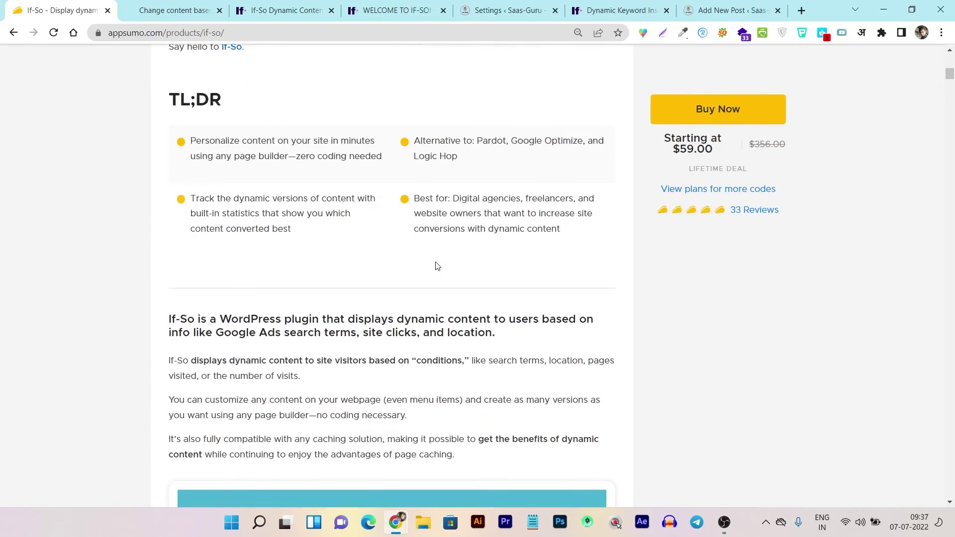
{"action": "scroll", "coordinate": [436, 266], "scroll_direction": "down", "scroll_amount": 14}
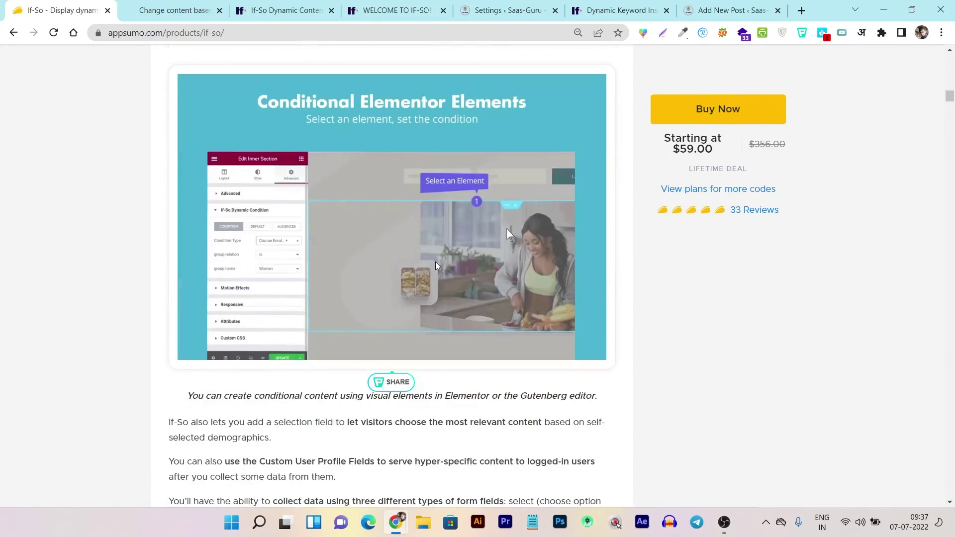
{"action": "scroll", "coordinate": [436, 266], "scroll_direction": "up", "scroll_amount": 9}
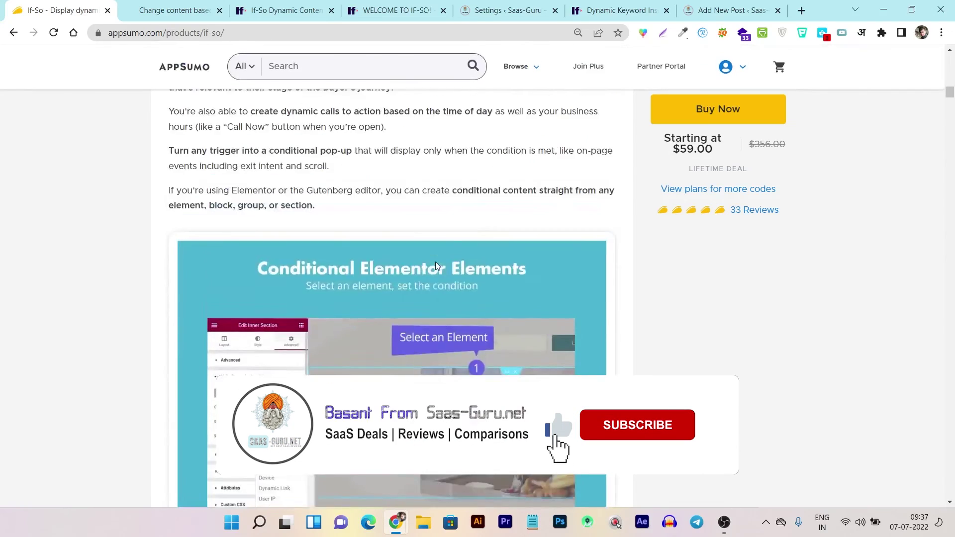
{"action": "scroll", "coordinate": [434, 264], "scroll_direction": "up", "scroll_amount": 10}
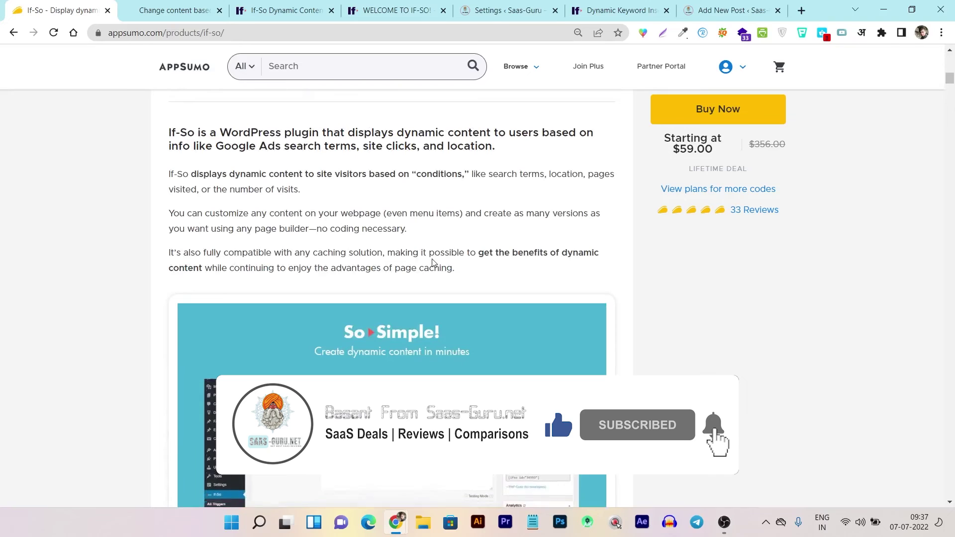
{"action": "scroll", "coordinate": [433, 263], "scroll_direction": "up", "scroll_amount": 12}
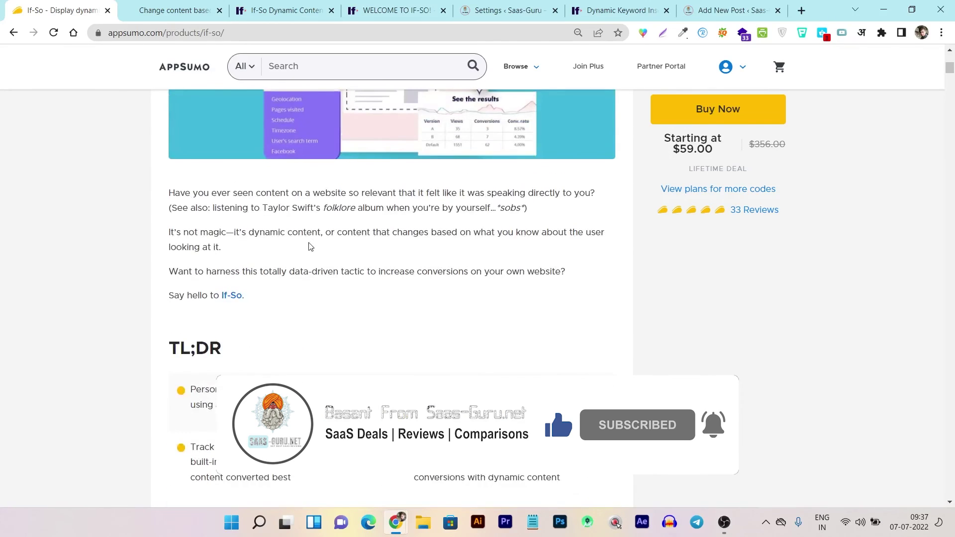
{"action": "scroll", "coordinate": [300, 239], "scroll_direction": "up", "scroll_amount": 3}
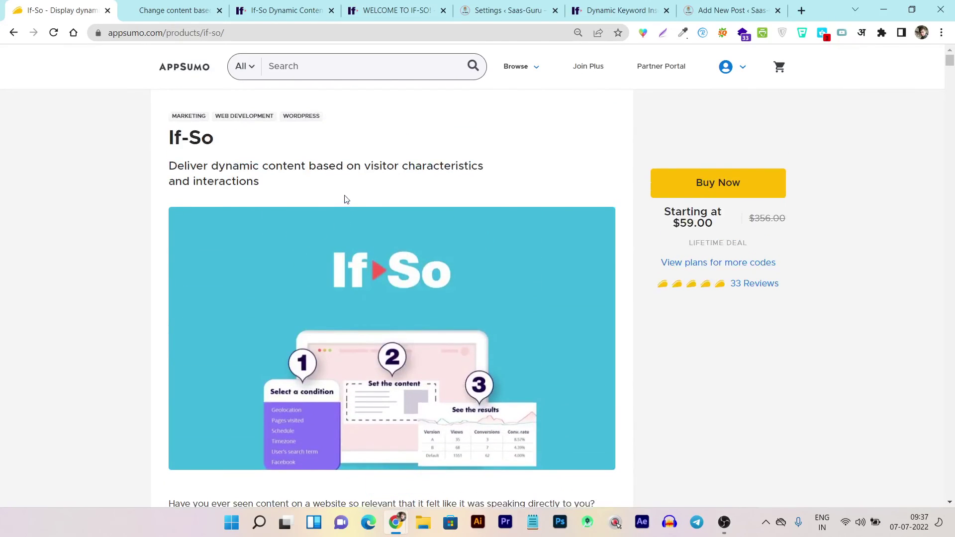